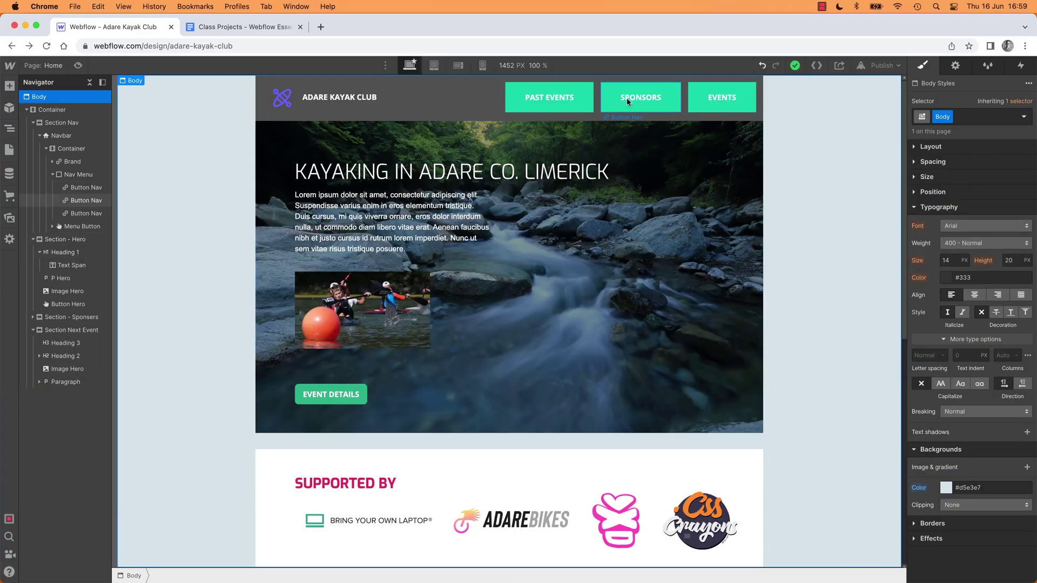
# Step: Check the design mockup, then give SPONSORS the Background Clear combo class
pyautogui.press('super+Tab')
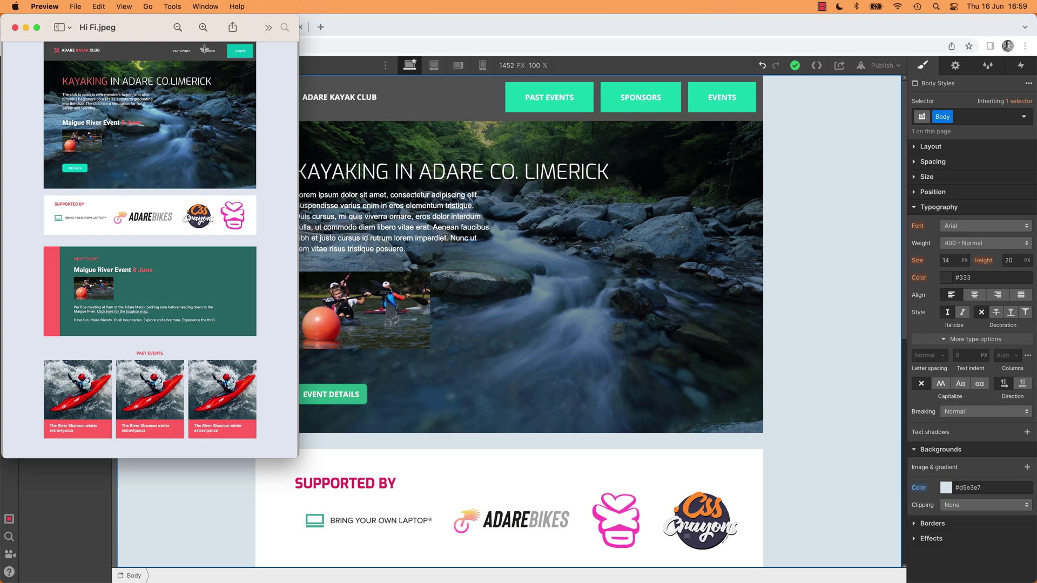
pyautogui.press('super+Tab')
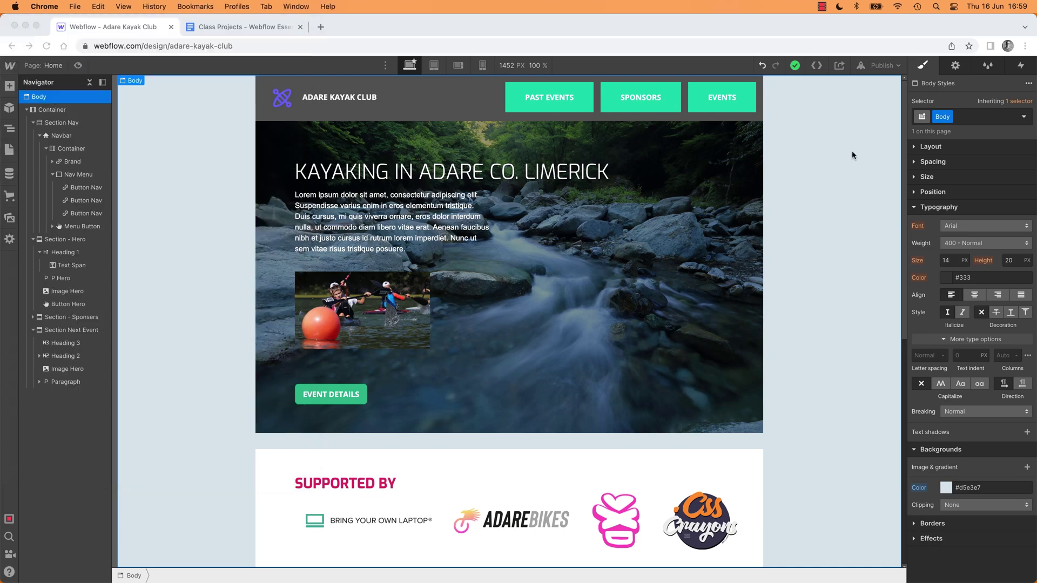
pyautogui.click(672, 86)
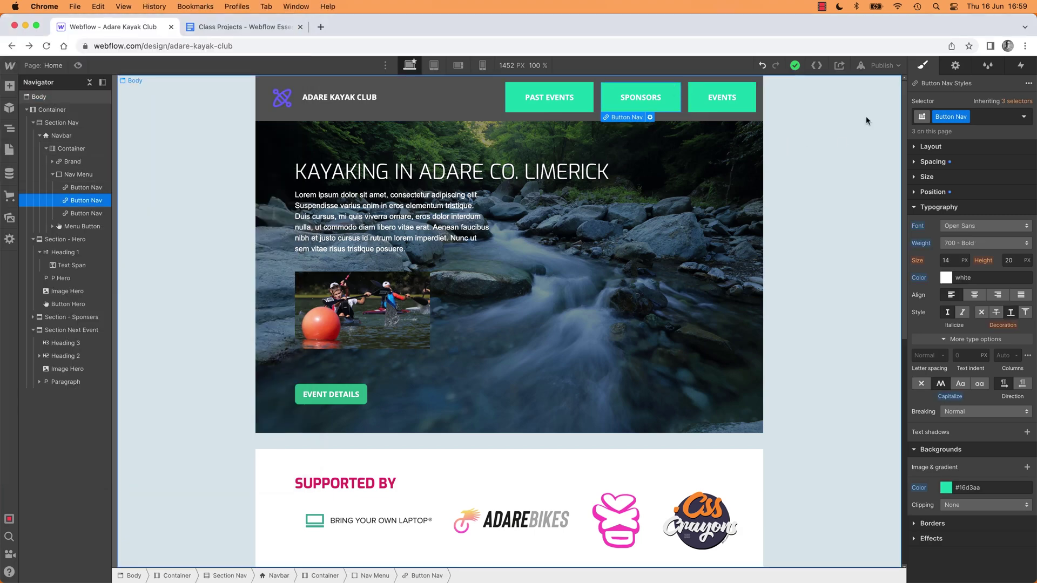
pyautogui.click(978, 119)
pyautogui.click(953, 179)
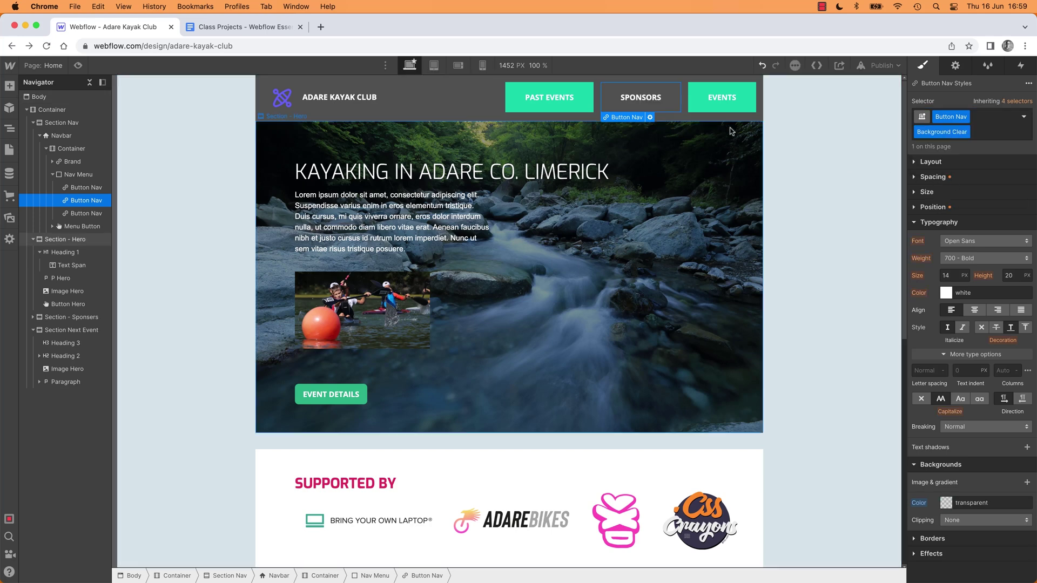
# Step: Give the PAST EVENTS nav button the Background Clear combo class as well
pyautogui.click(549, 98)
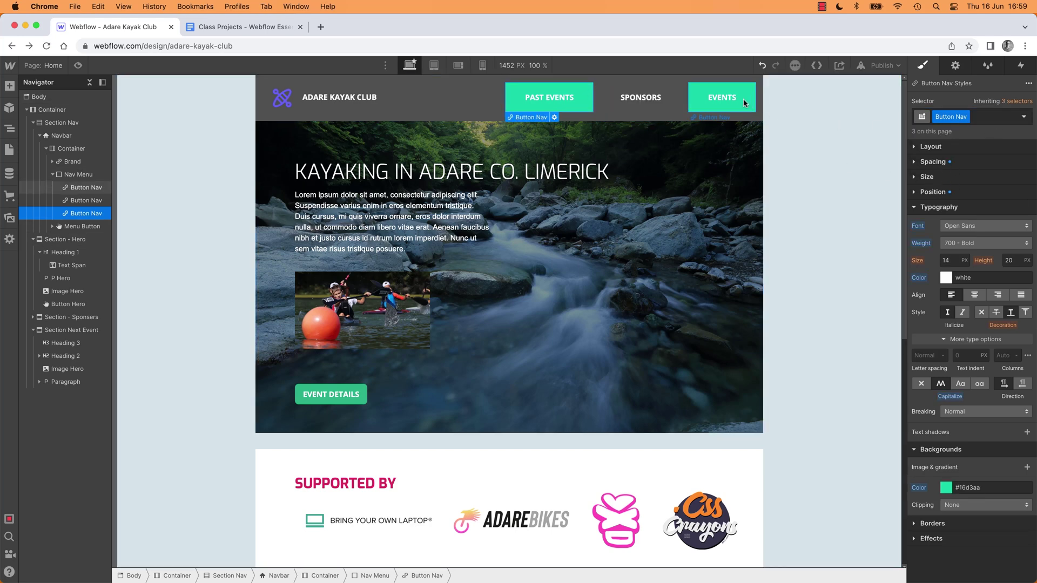
pyautogui.click(990, 120)
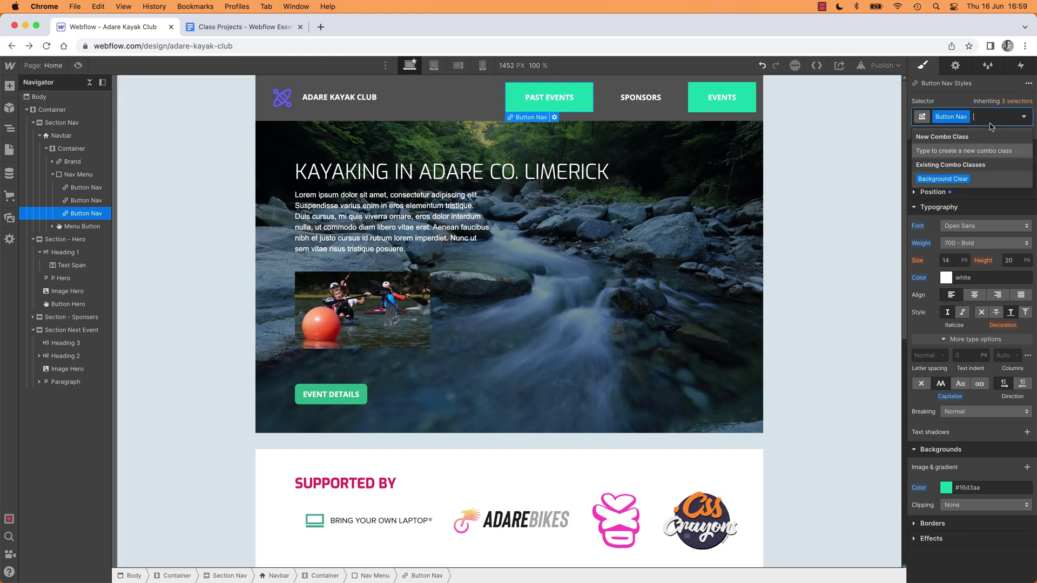
pyautogui.click(946, 179)
# Step: Apply the existing Text Red class to the KAYAKING span in the hero heading
pyautogui.click(307, 176)
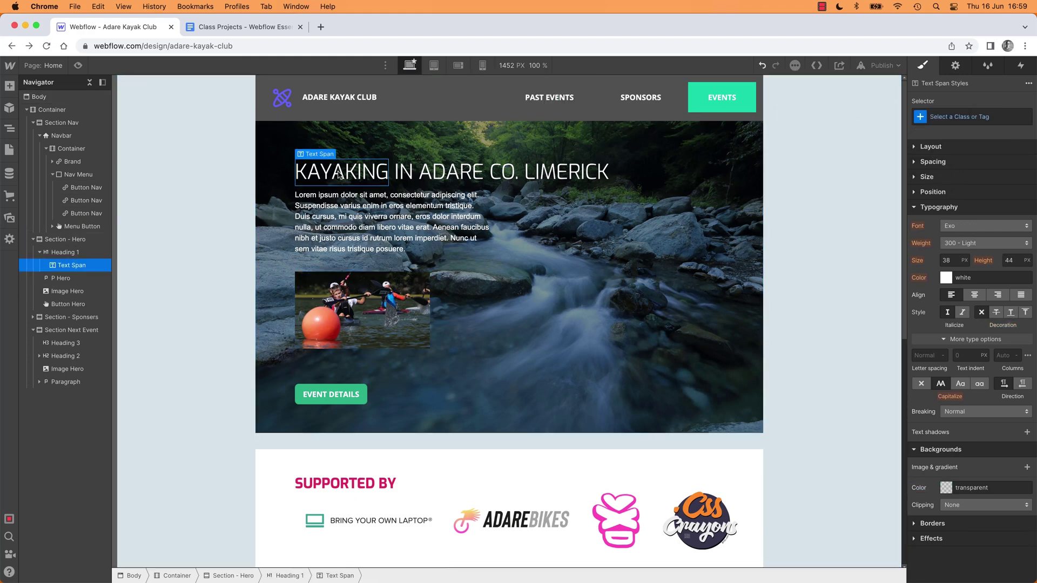
pyautogui.click(970, 117)
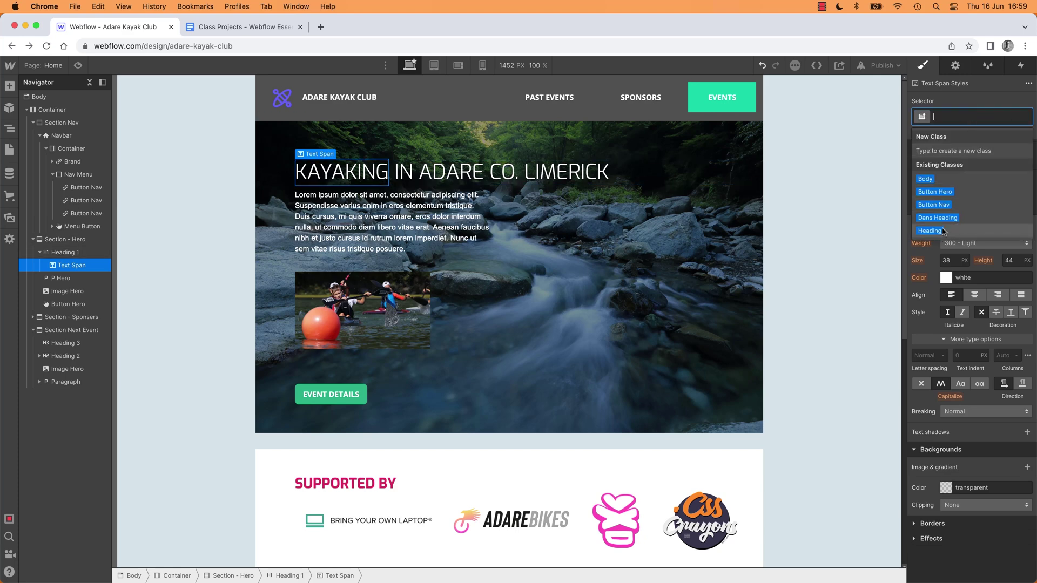
pyautogui.write('tex')
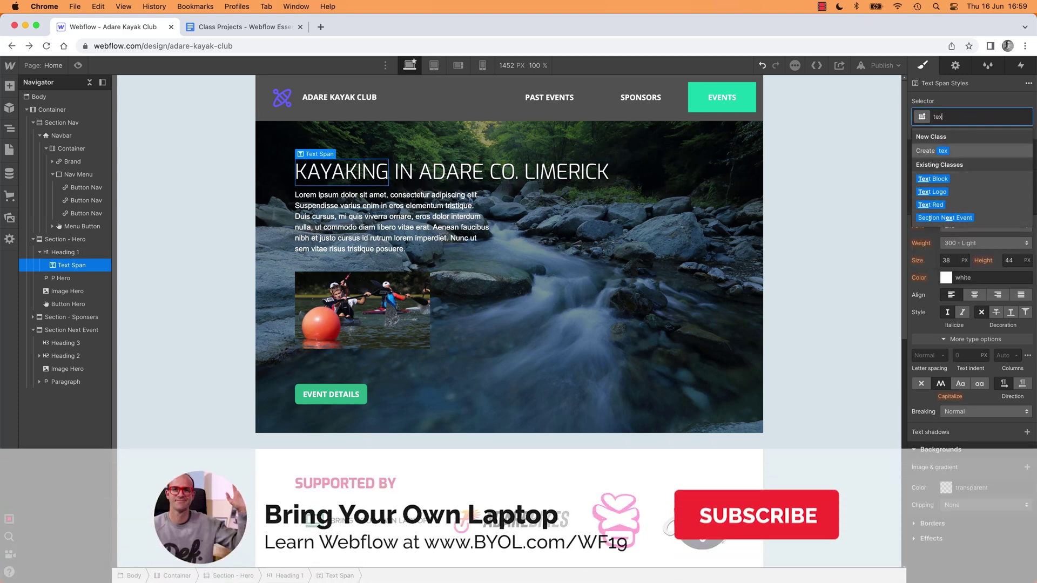
pyautogui.click(930, 205)
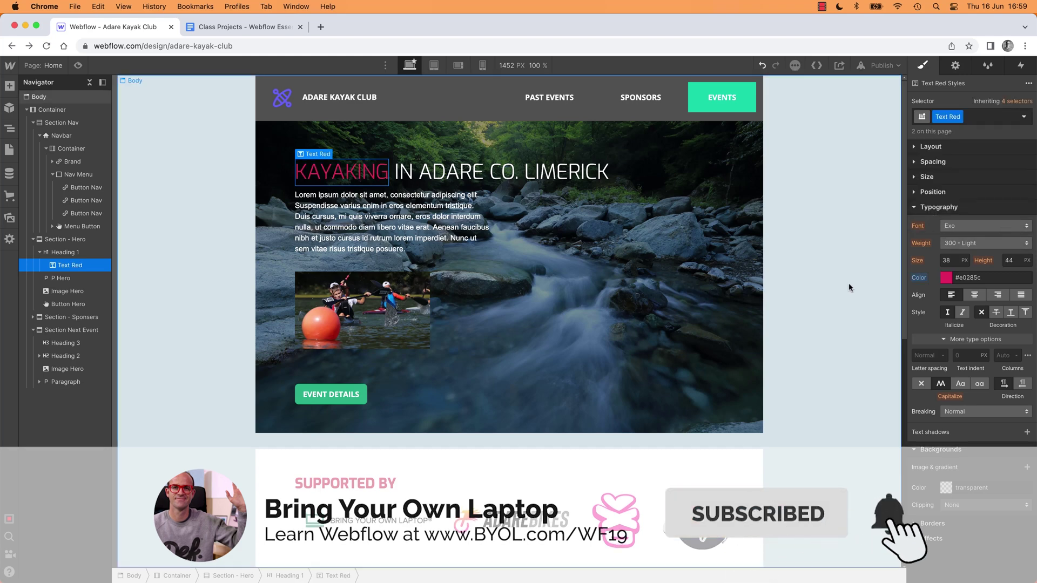
pyautogui.click(846, 272)
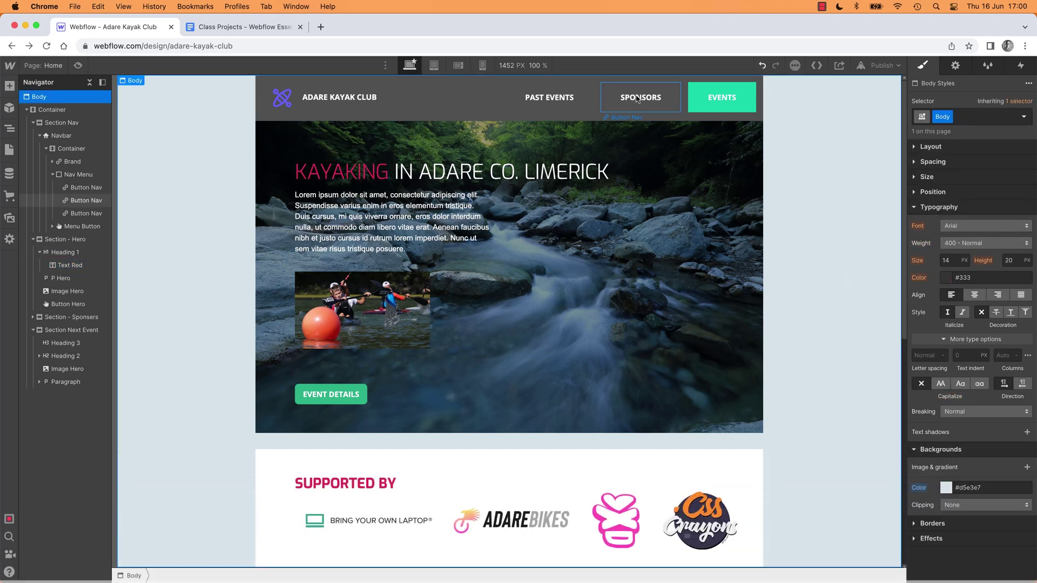
pyautogui.click(86, 200)
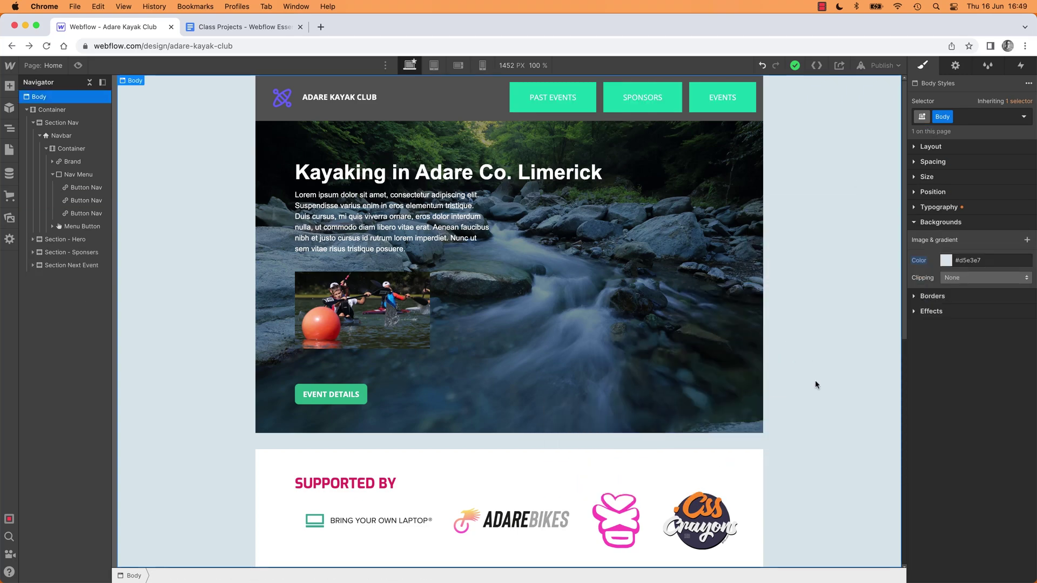
pyautogui.click(673, 95)
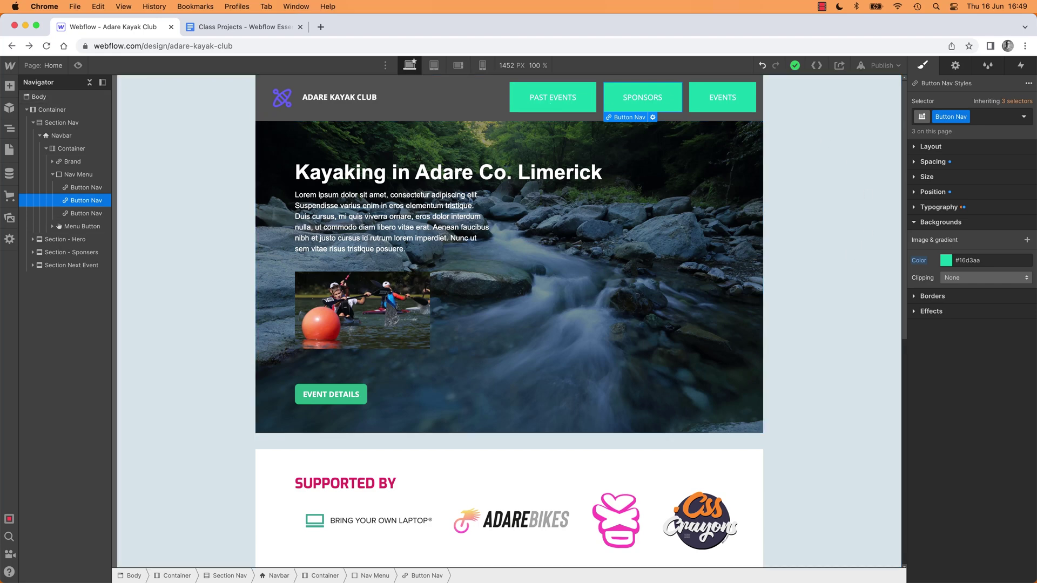
pyautogui.press('super+Tab')
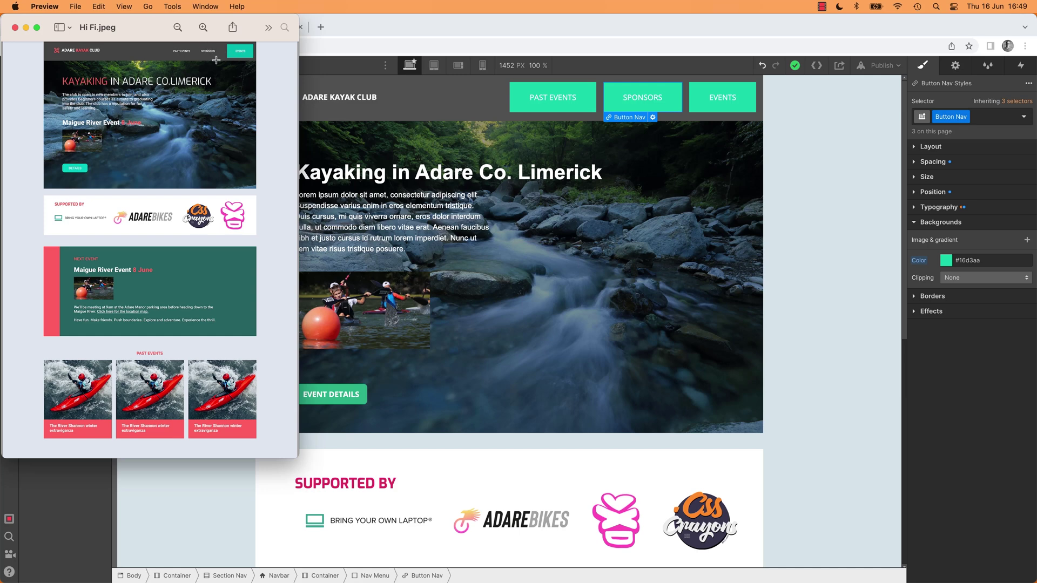
pyautogui.click(821, 112)
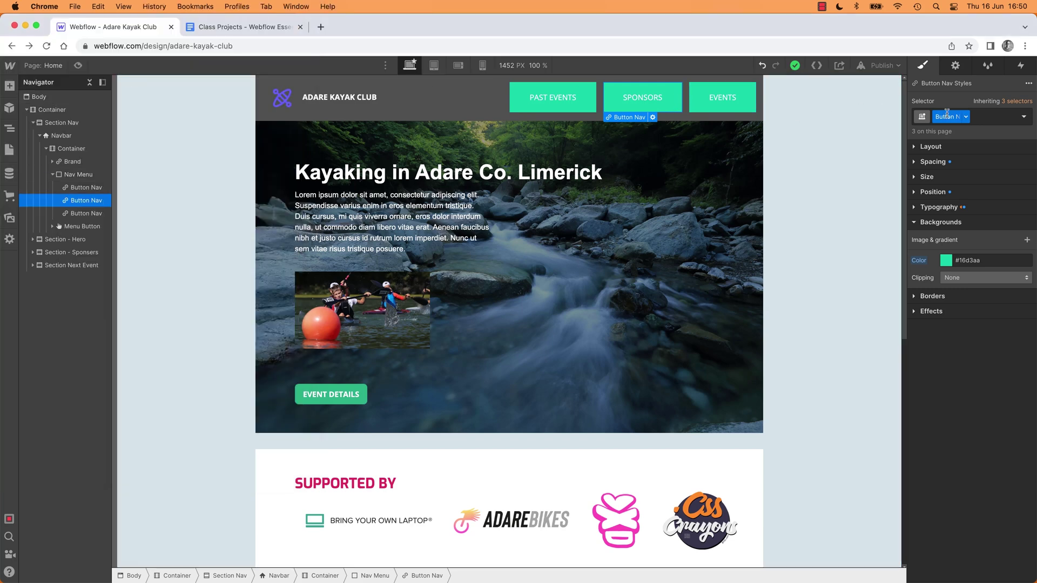
pyautogui.click(966, 117)
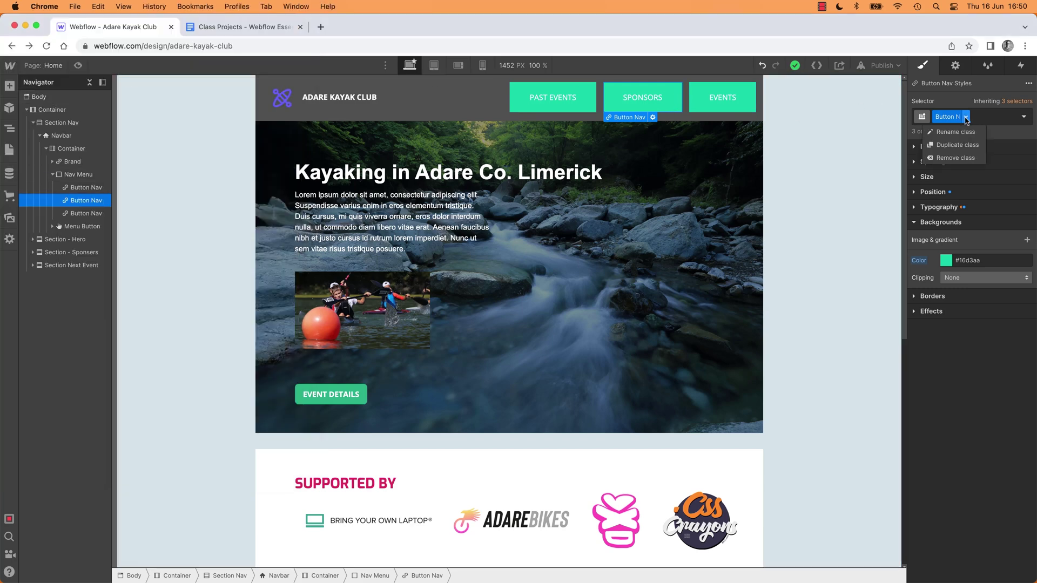
pyautogui.click(956, 158)
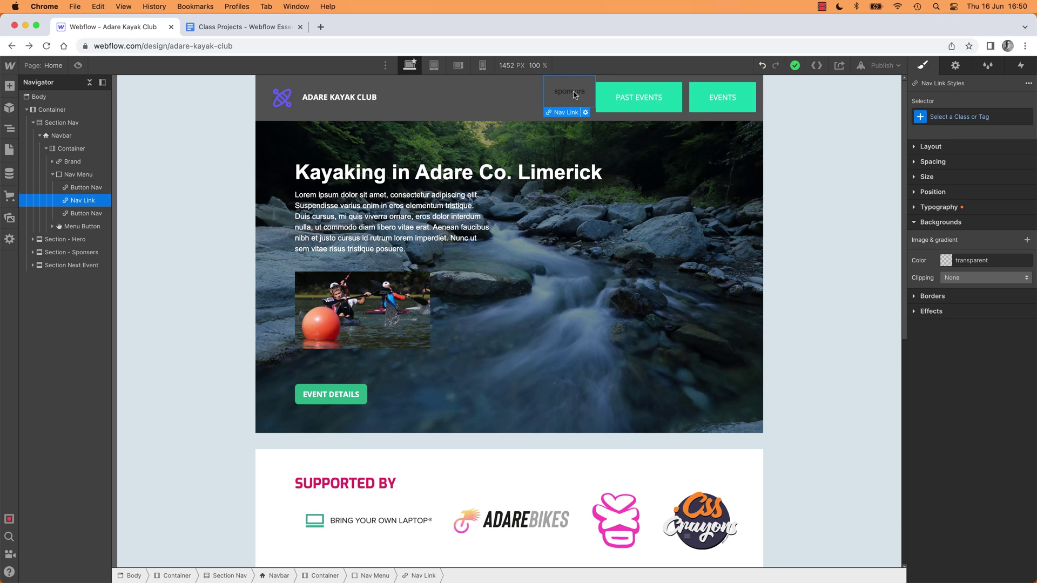
pyautogui.press('super+alt+v')
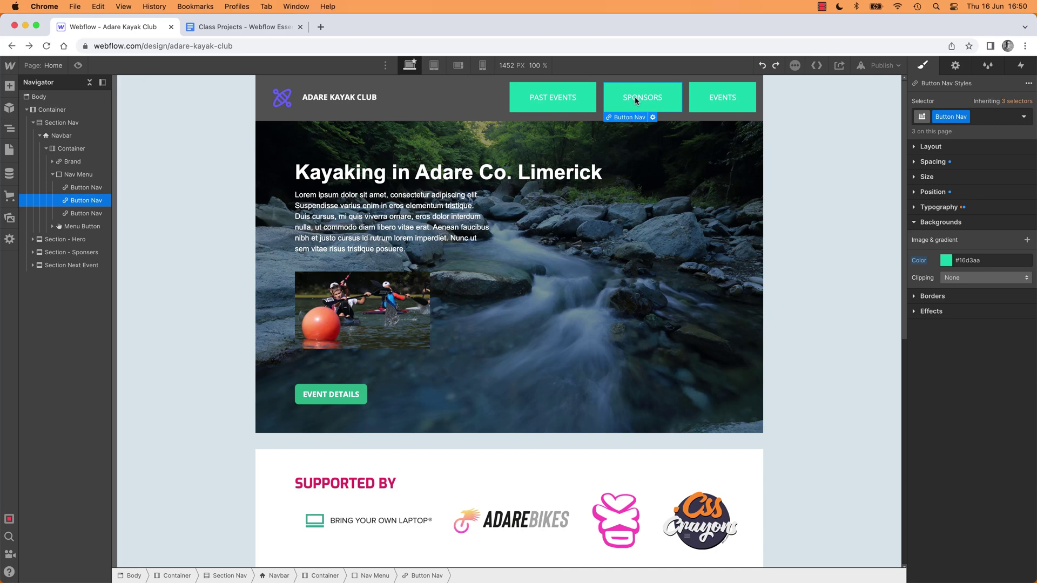
# Step: Create a new Background Red combo class on the SPONSORS button
pyautogui.click(987, 118)
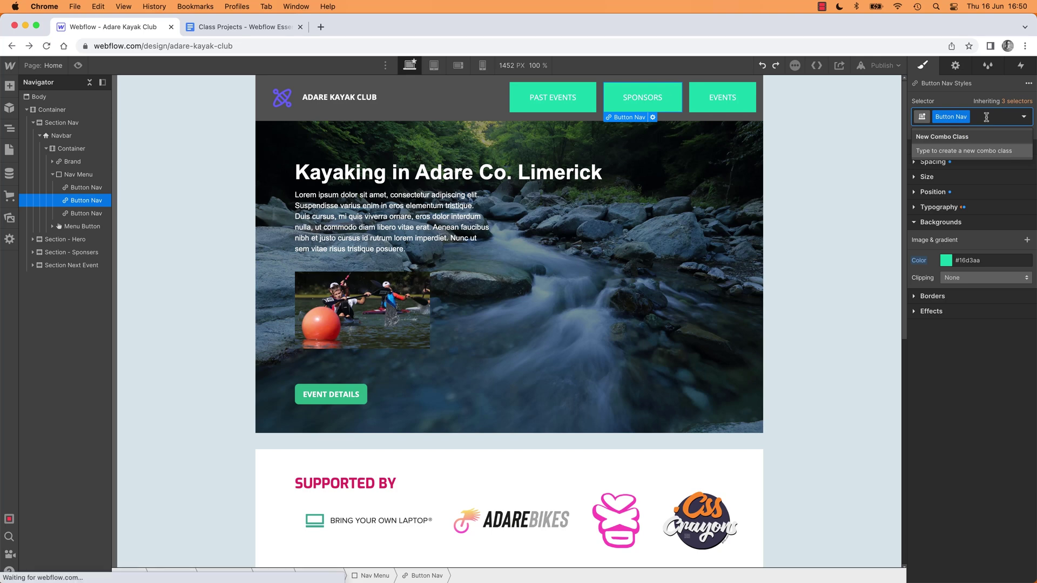
pyautogui.write('Back')
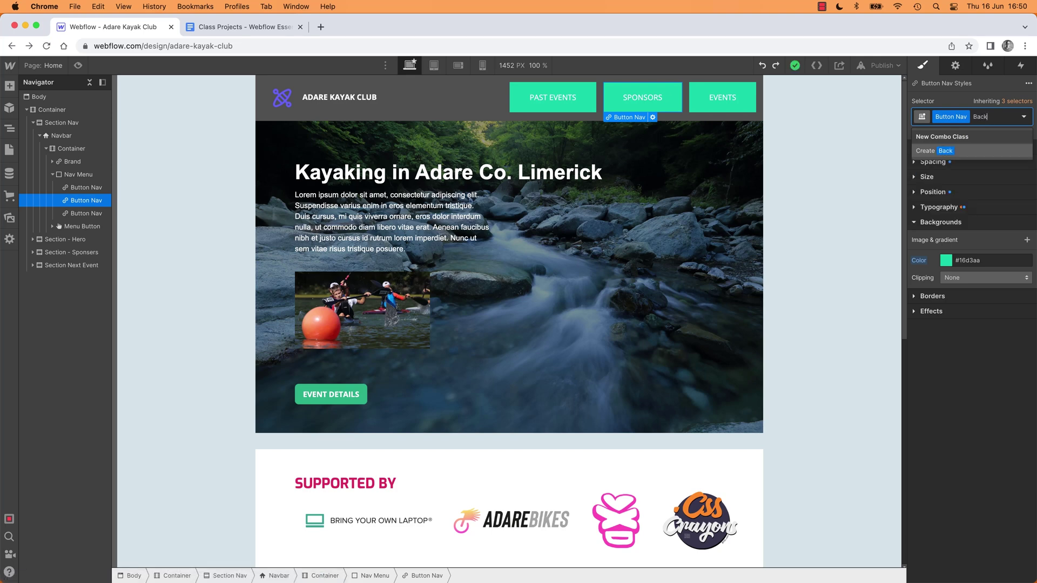
pyautogui.write('ground Red')
pyautogui.press('Return')
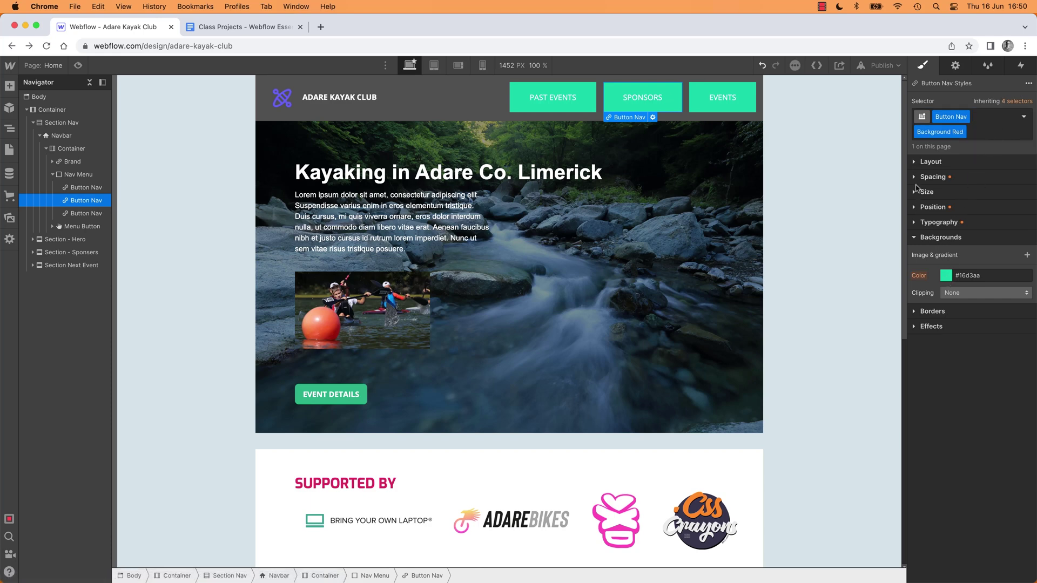
# Step: Fill Background Red with the pink sampled from the SUPPORTED BY heading
pyautogui.click(945, 276)
pyautogui.click(920, 383)
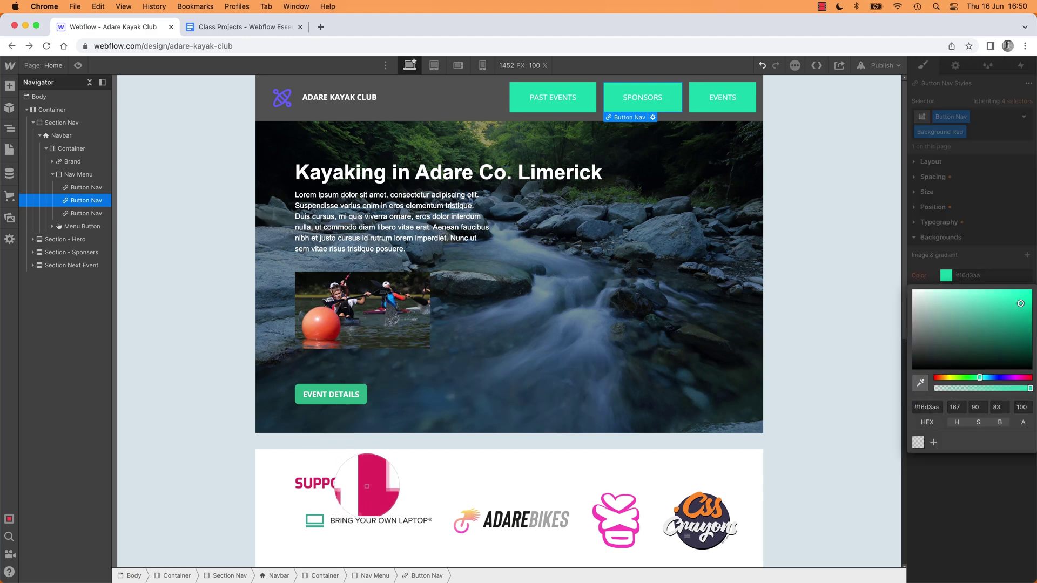
pyautogui.click(365, 485)
pyautogui.click(842, 224)
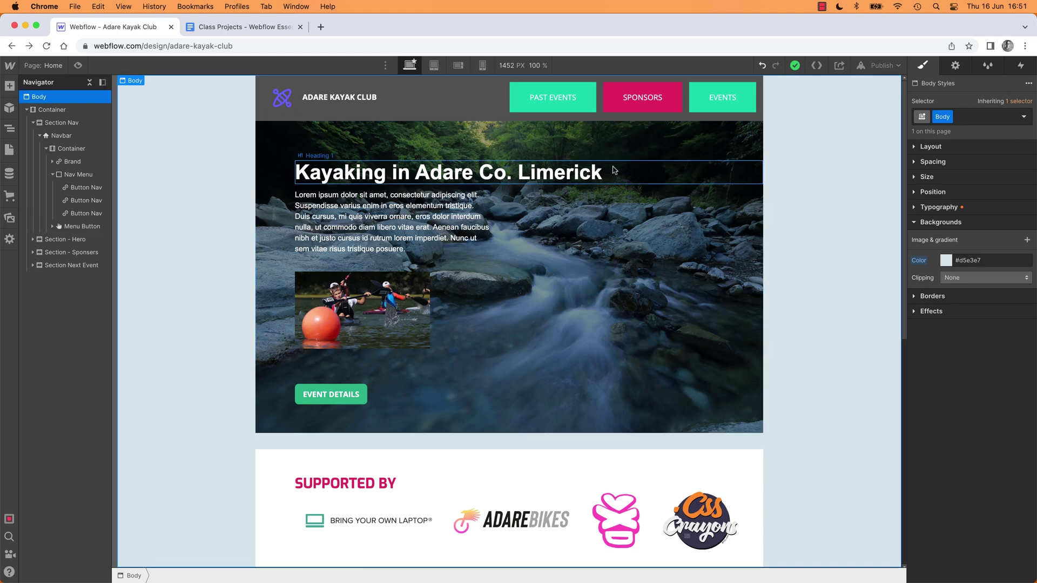
# Step: Add the existing Background Red combo class to the PAST EVENTS button
pyautogui.click(664, 96)
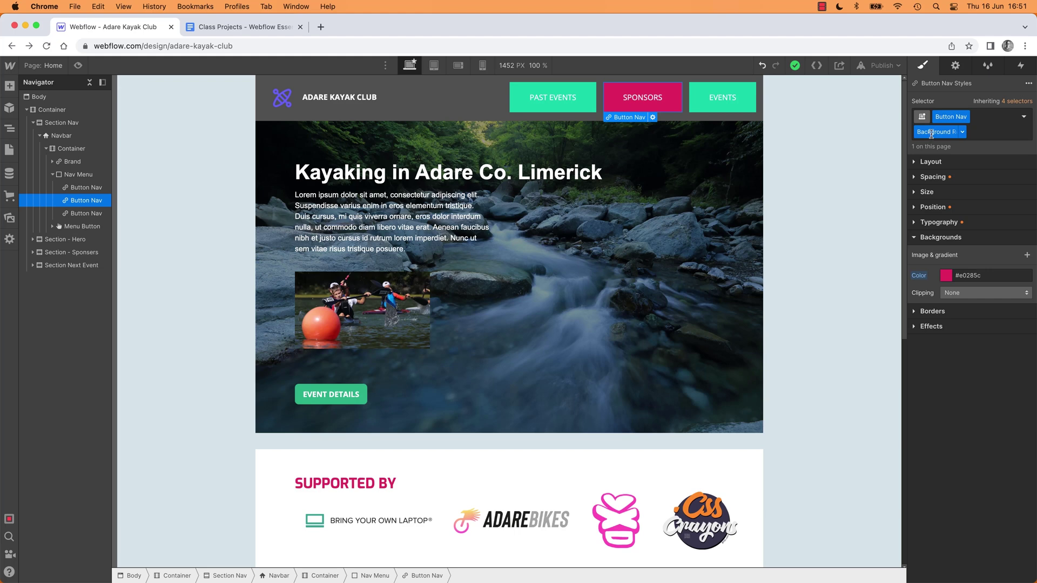
pyautogui.click(572, 90)
pyautogui.click(986, 119)
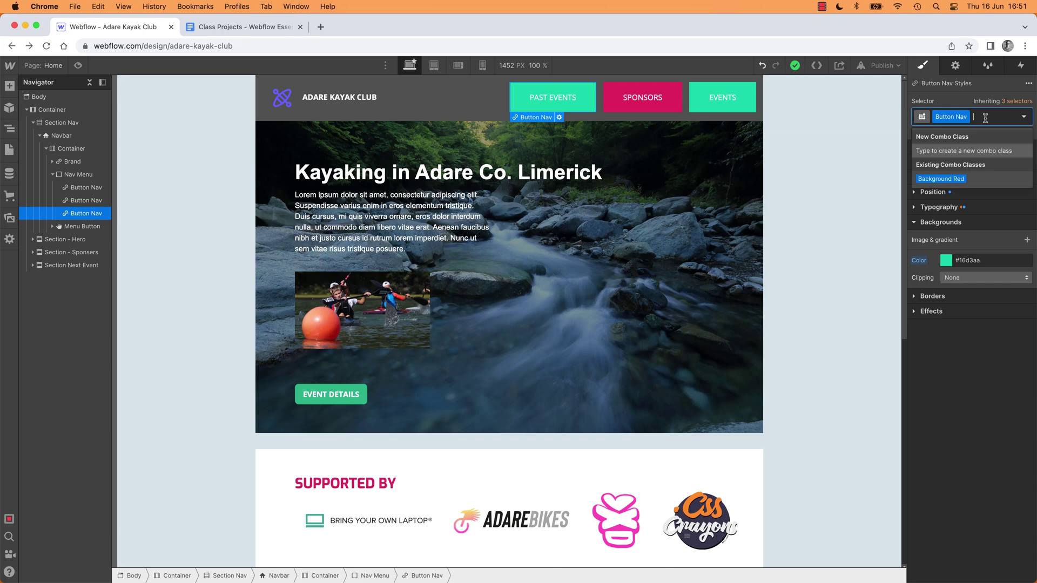
pyautogui.click(959, 177)
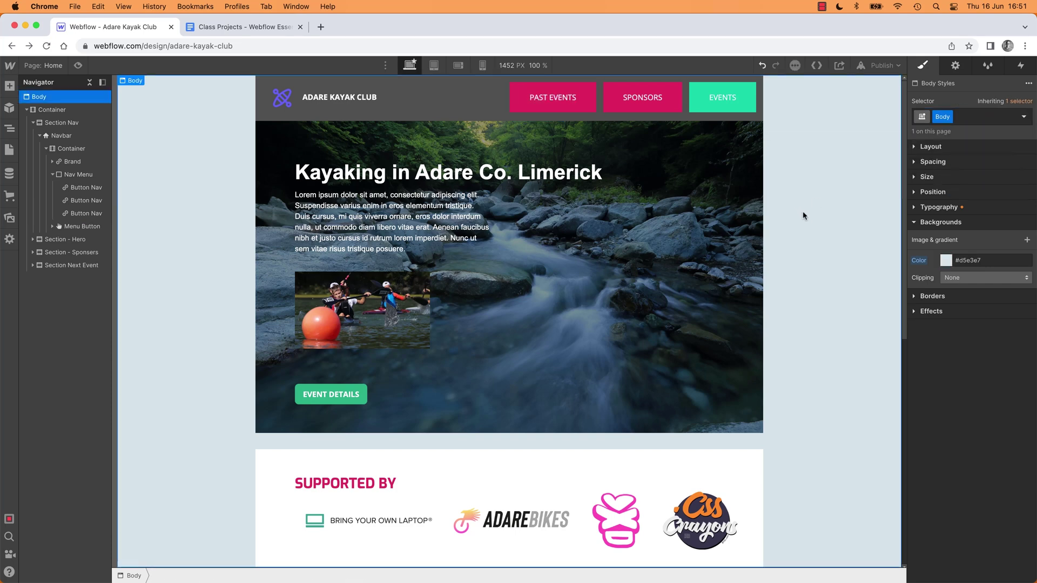
# Step: Rename the SPONSORS button's Background Red class to Background Clear
pyautogui.click(657, 89)
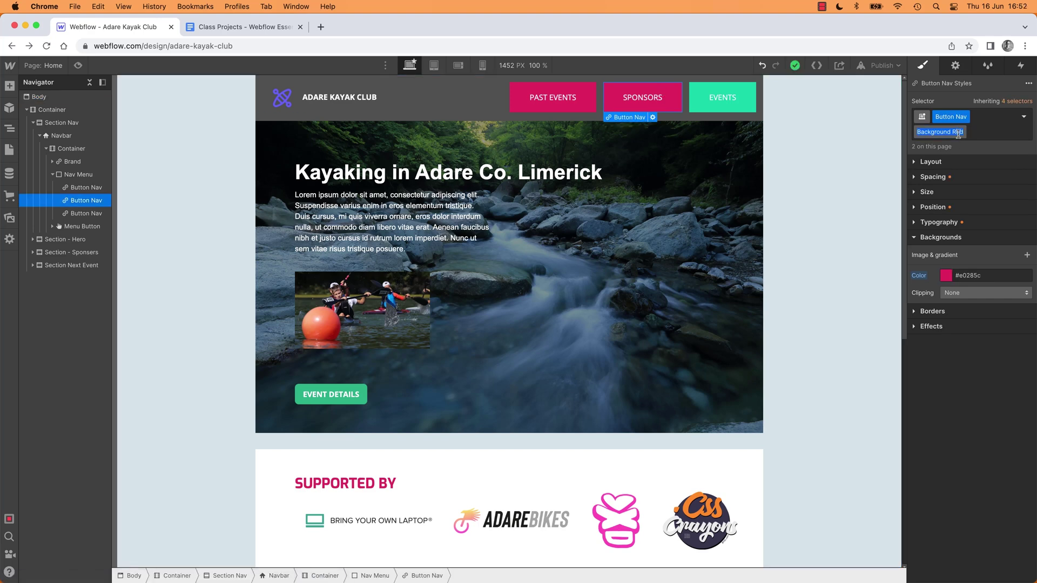
pyautogui.write('Clear')
pyautogui.press('Return')
# Step: Drag the Background Clear colour's alpha to 0 to make it transparent
pyautogui.click(946, 275)
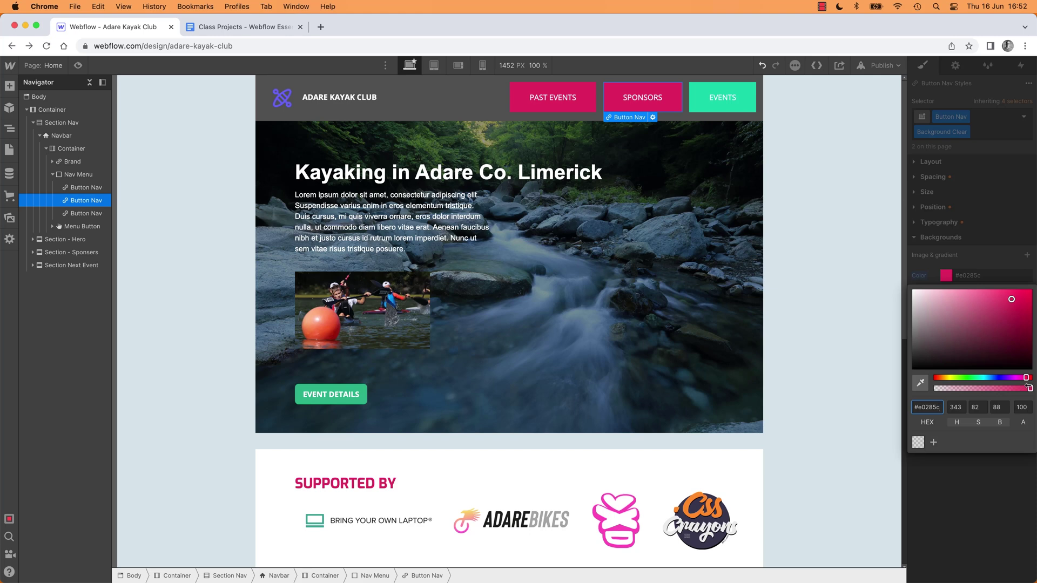
pyautogui.moveTo(1031, 390); pyautogui.dragTo(935, 389)
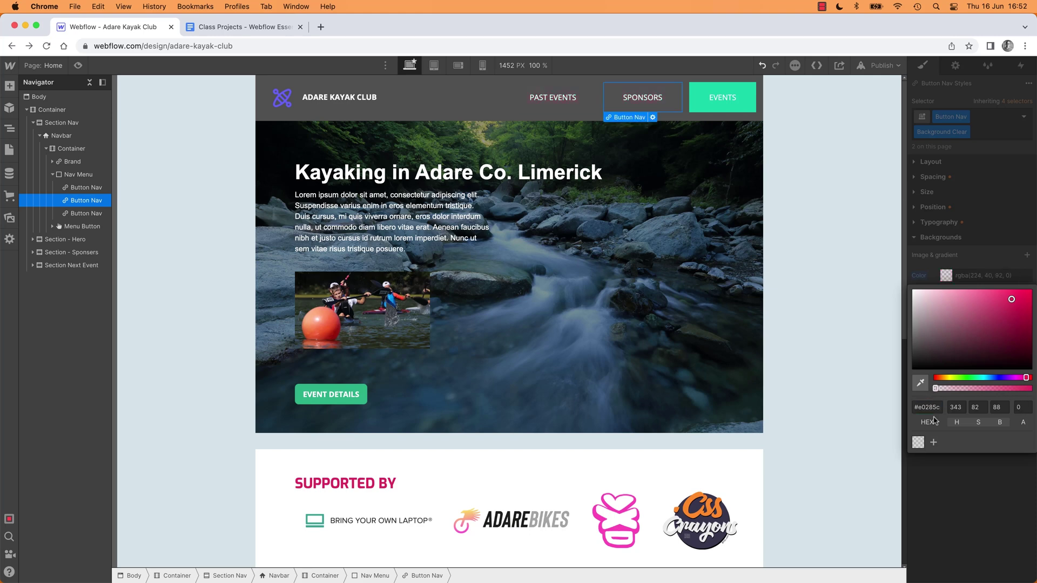
pyautogui.click(918, 443)
pyautogui.click(835, 152)
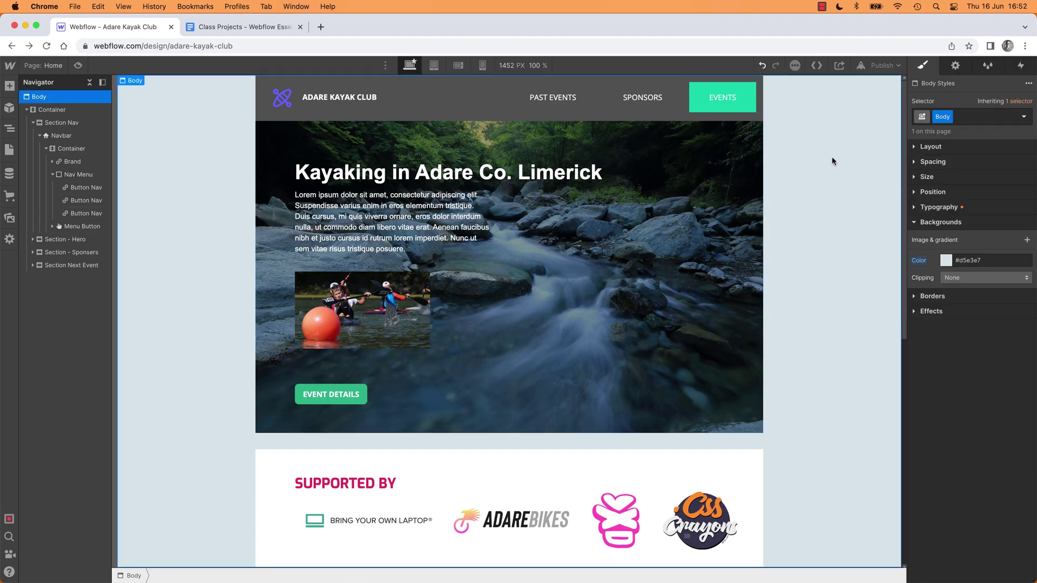
# Step: Set the Button Nav class's Typography weight to 700 - Bold
pyautogui.click(722, 91)
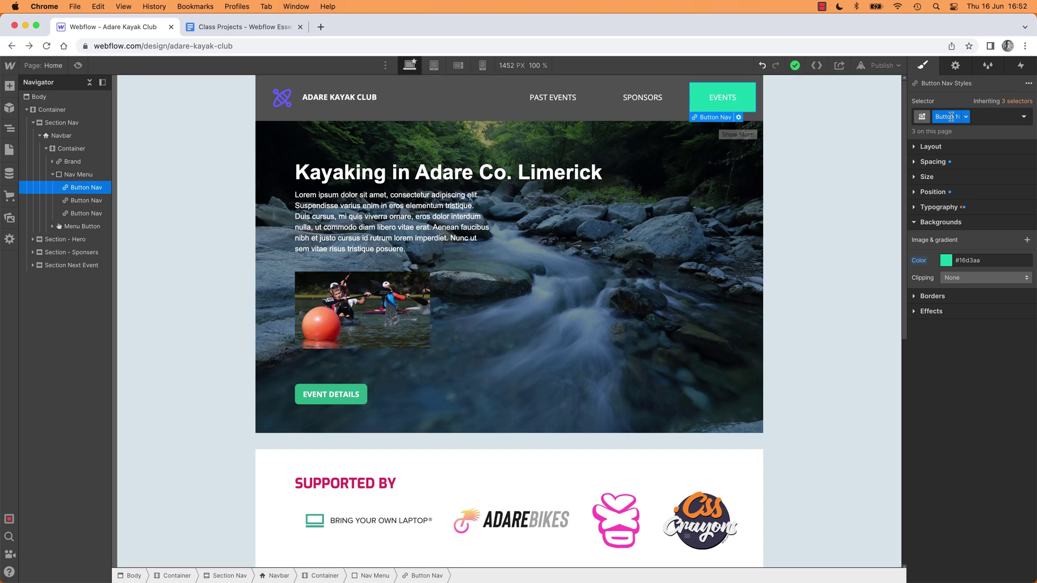
pyautogui.click(915, 209)
pyautogui.click(949, 244)
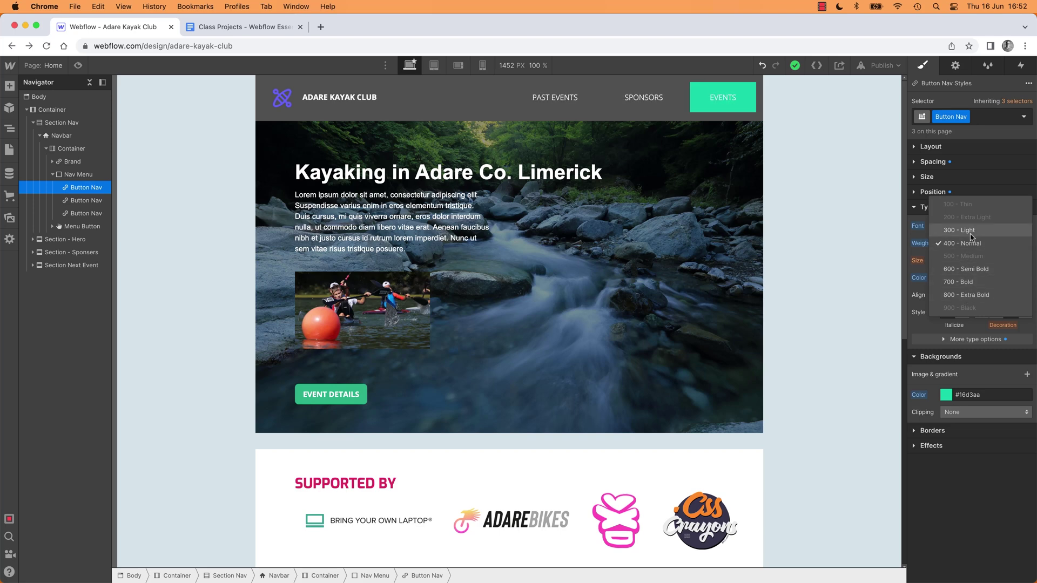
pyautogui.click(967, 285)
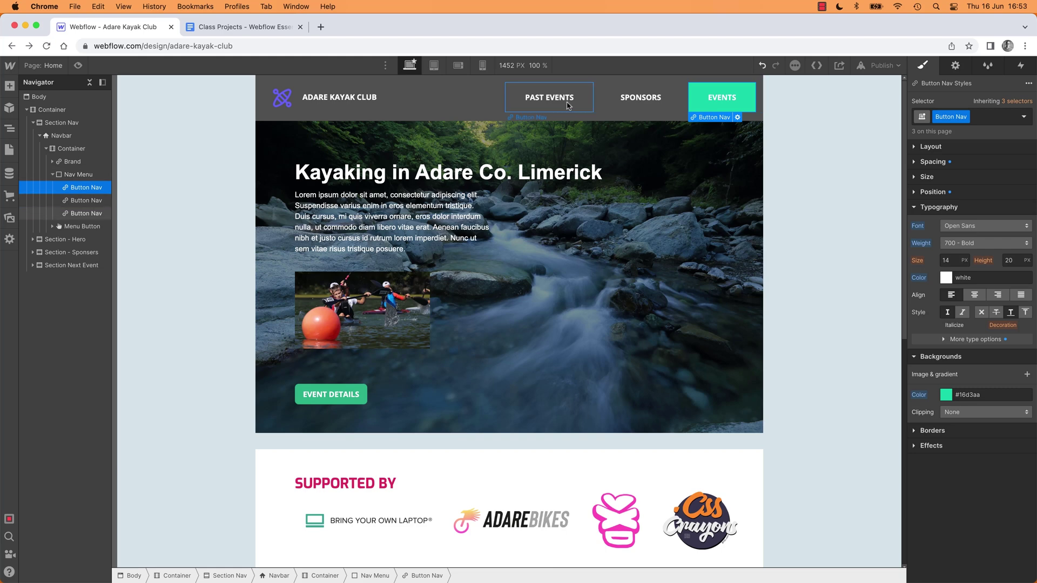
pyautogui.click(800, 142)
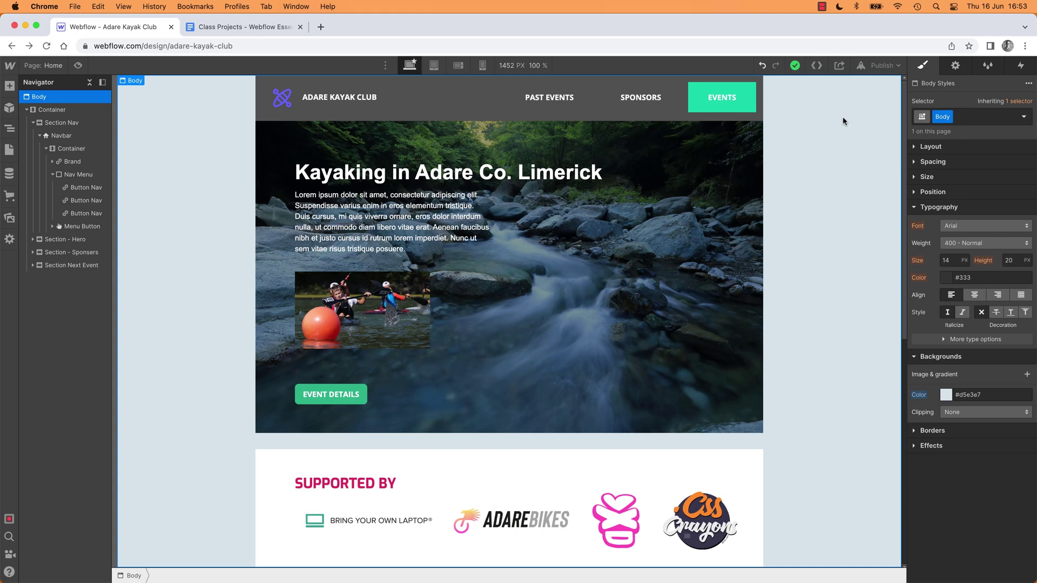
pyautogui.click(417, 106)
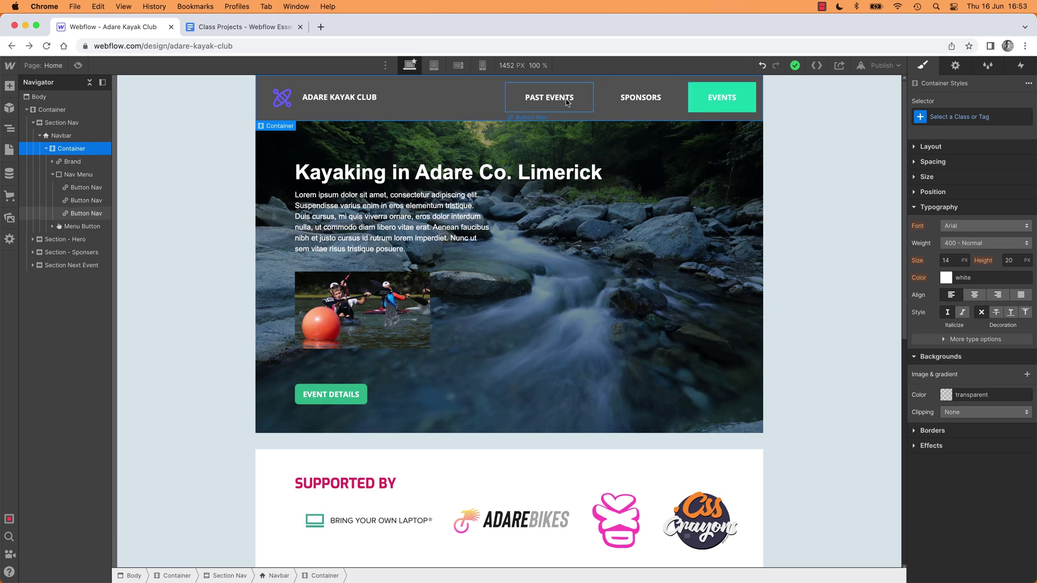
pyautogui.click(644, 104)
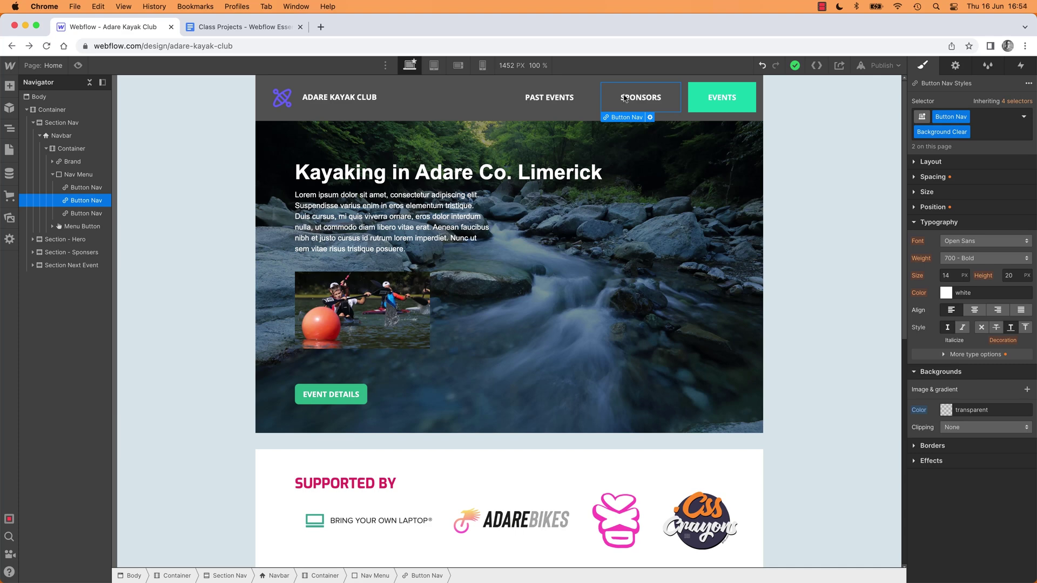
pyautogui.click(803, 156)
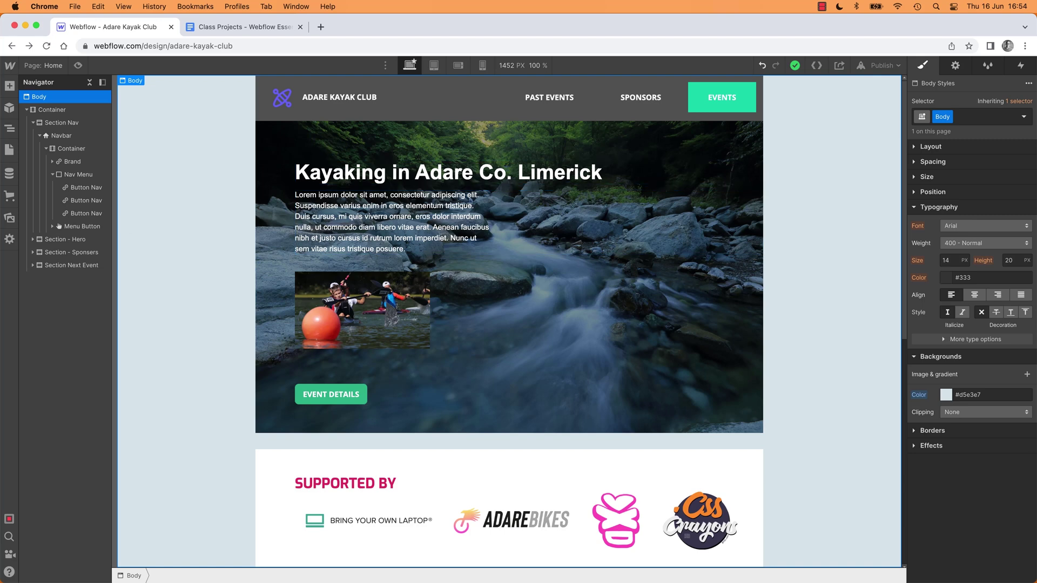
pyautogui.press('super+Tab')
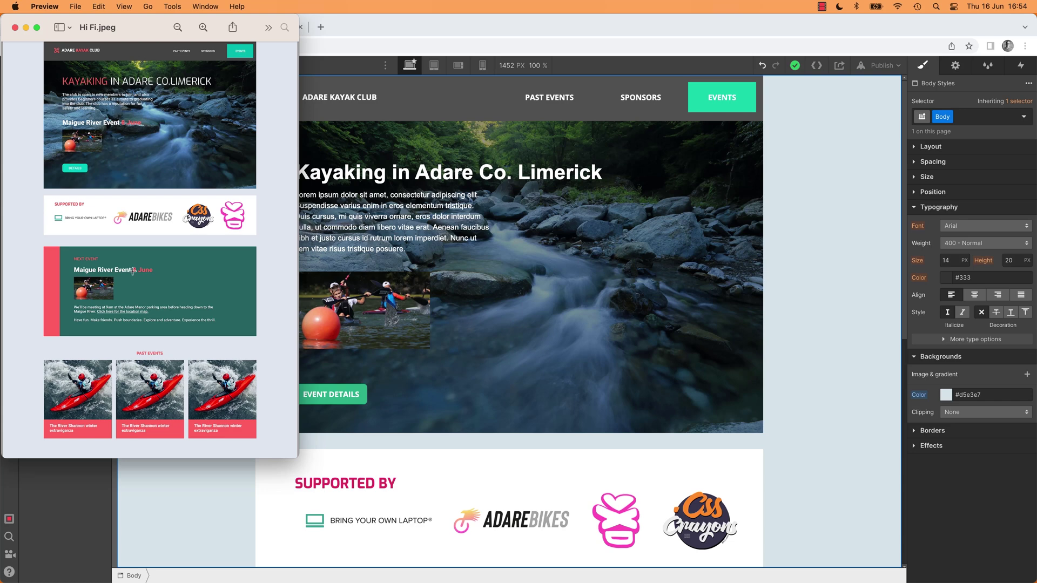
pyautogui.press('super+Tab')
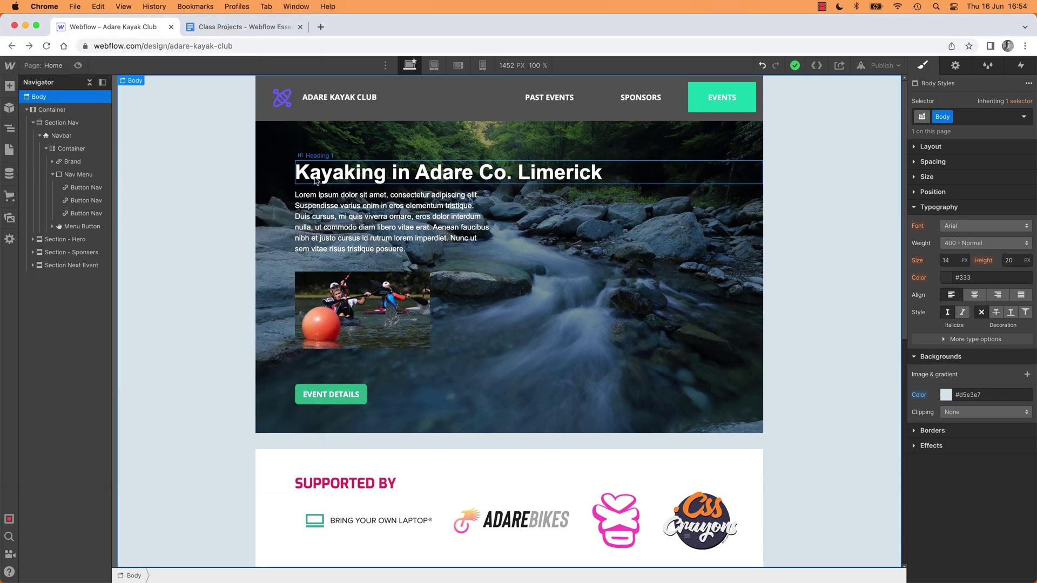
# Step: Assign the existing Heading class to the hero heading
pyautogui.click(343, 174)
pyautogui.doubleClick(329, 175)
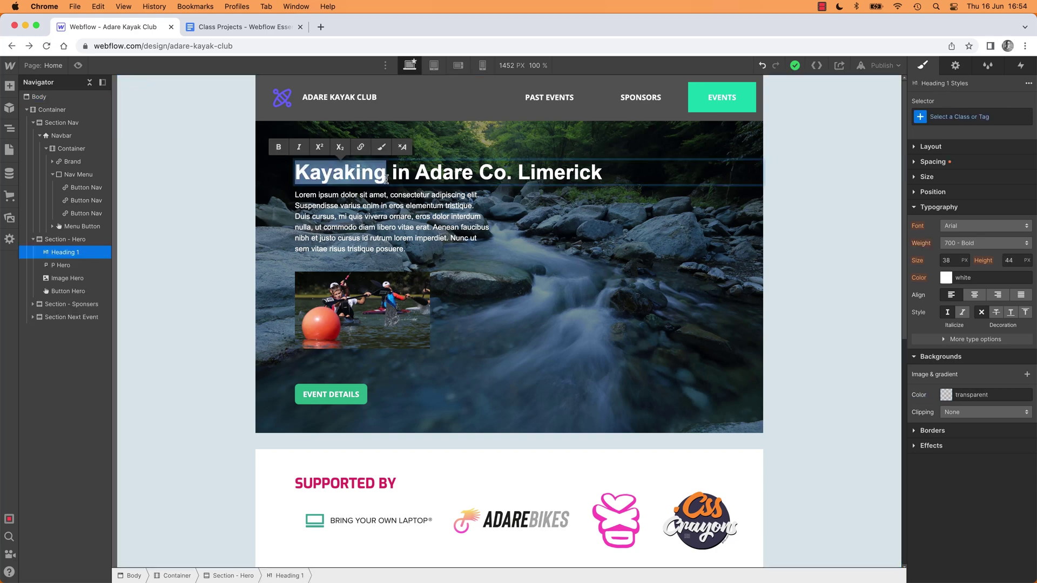
pyautogui.press('Escape')
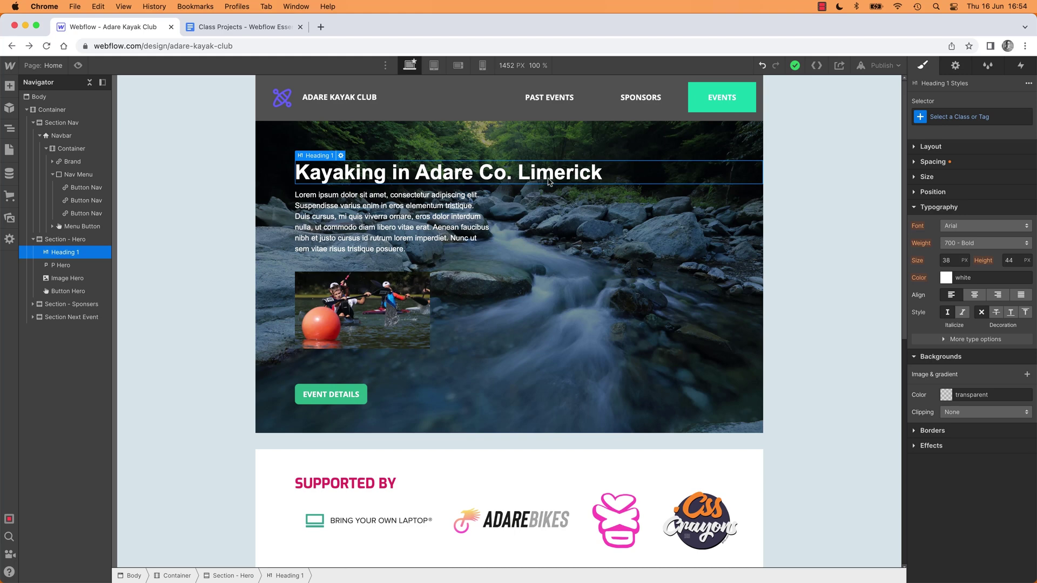
pyautogui.click(943, 121)
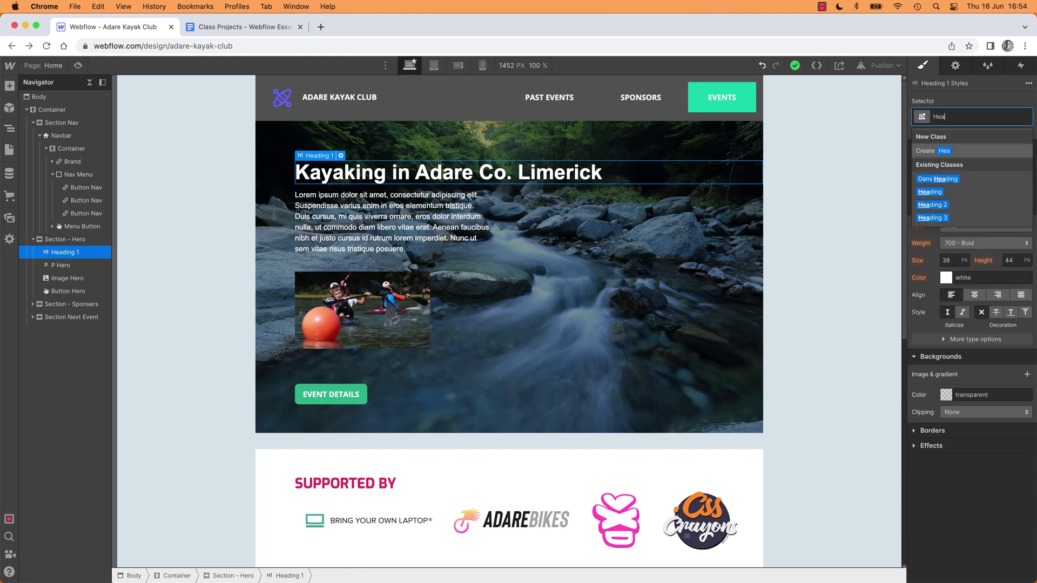
pyautogui.write('Heading 1')
pyautogui.press('Return')
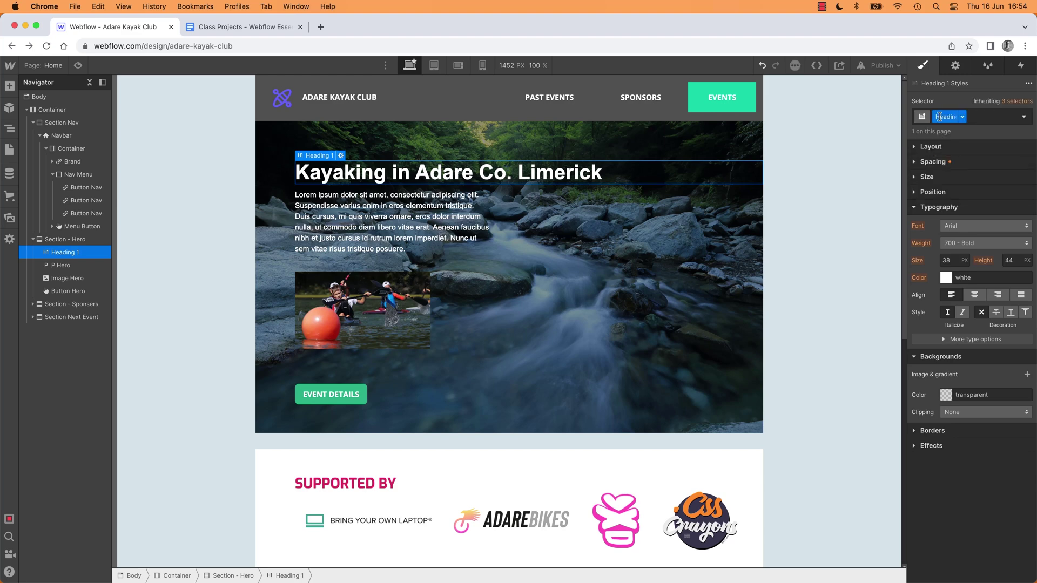
# Step: Set the heading to Exo font, uppercase, at weight 300 - Light
pyautogui.click(986, 226)
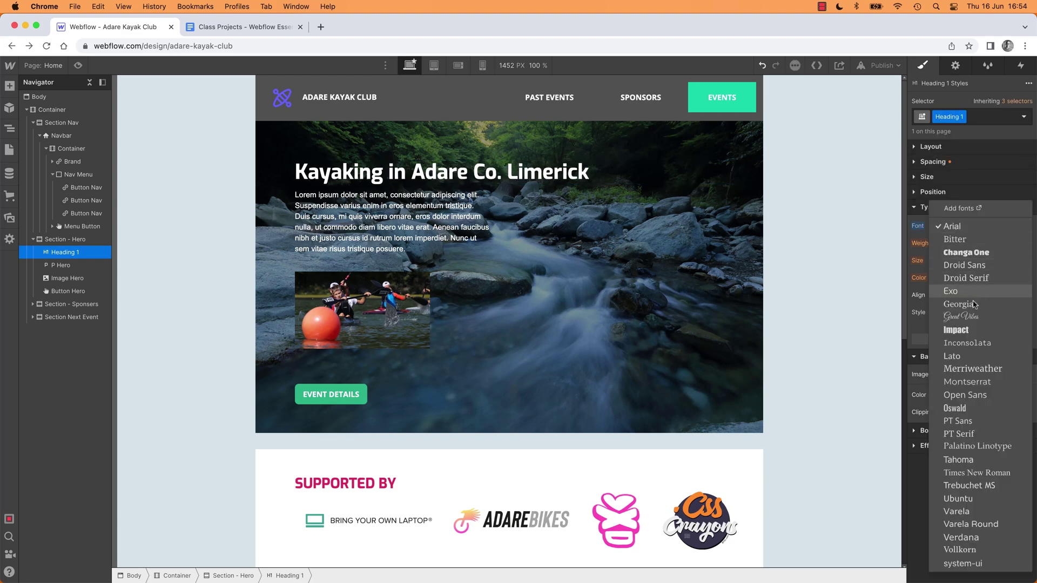
pyautogui.click(950, 290)
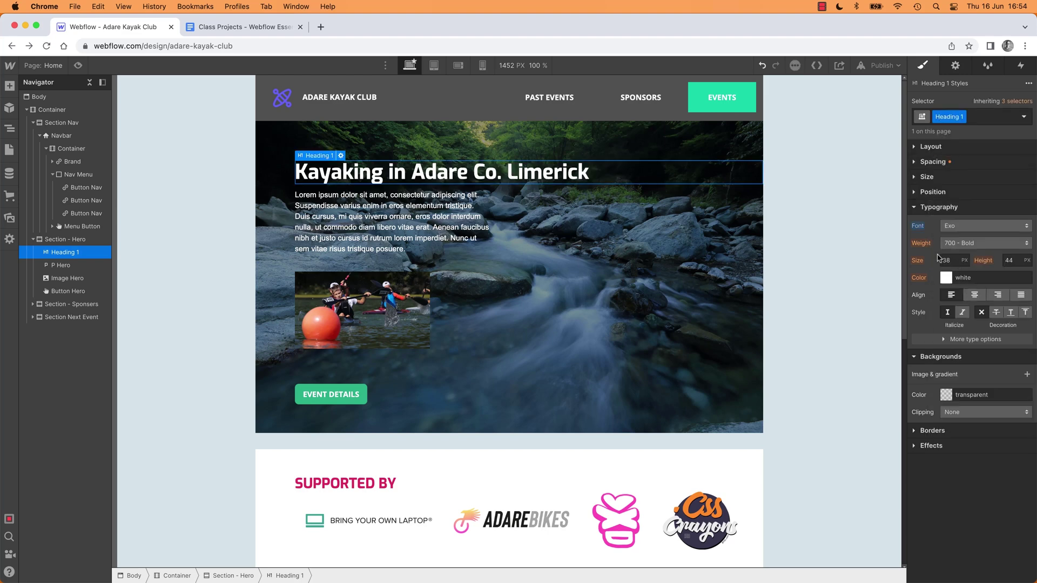
pyautogui.click(972, 339)
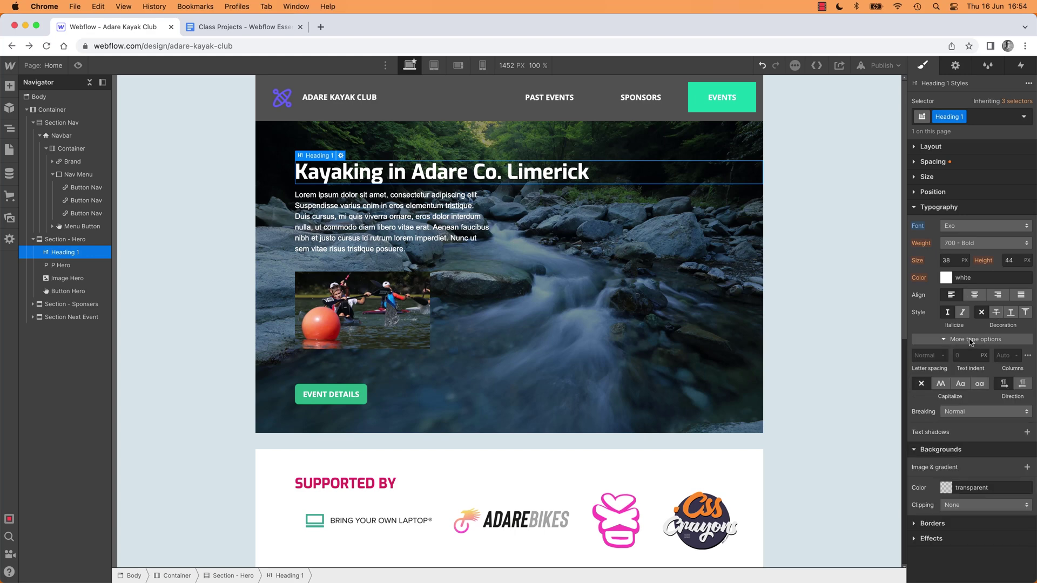
pyautogui.click(940, 384)
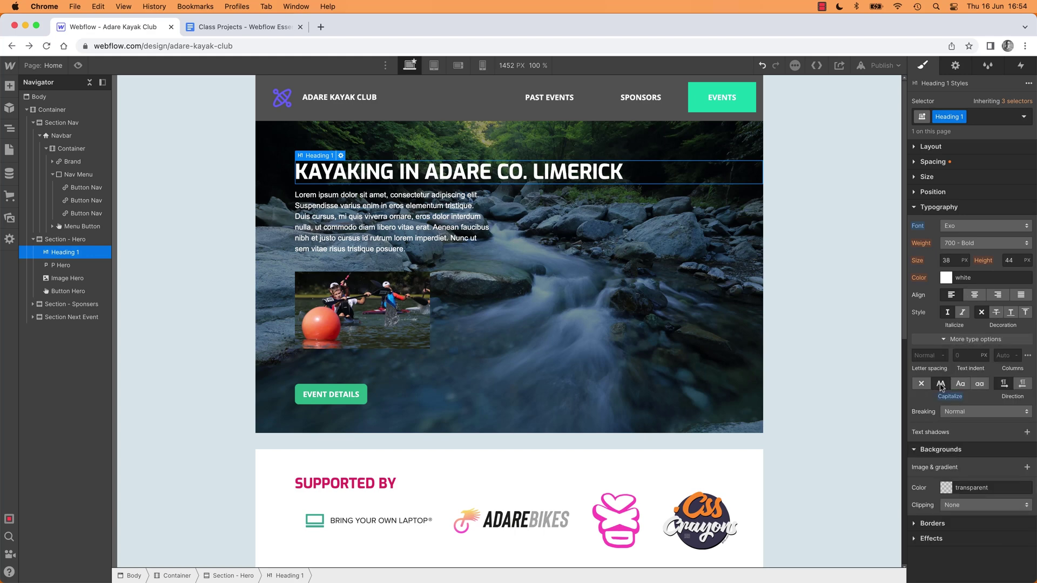
pyautogui.click(984, 243)
pyautogui.click(948, 194)
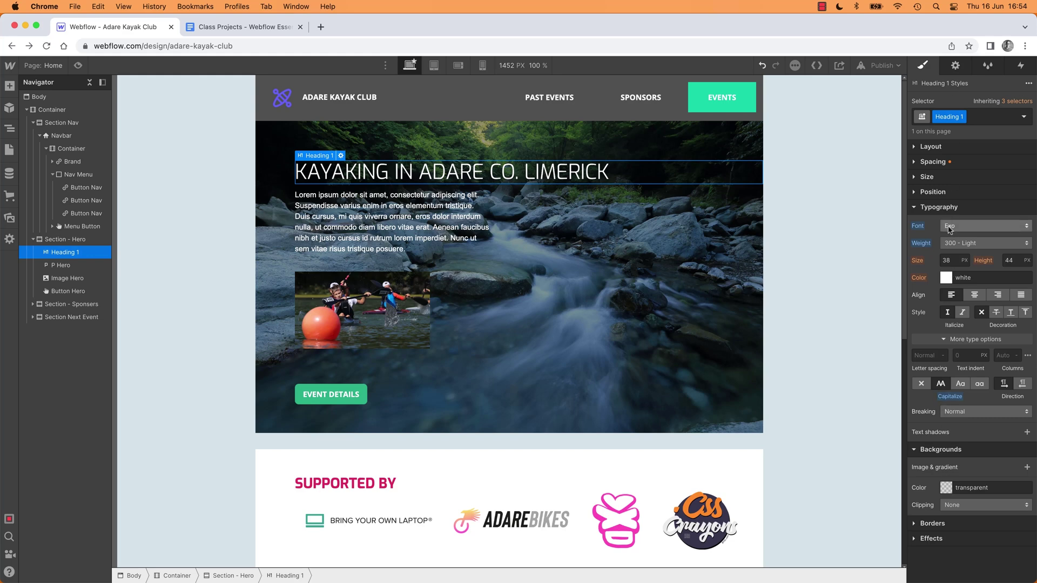
# Step: Try red on the whole heading, then undo it back to white
pyautogui.click(946, 278)
pyautogui.click(1007, 295)
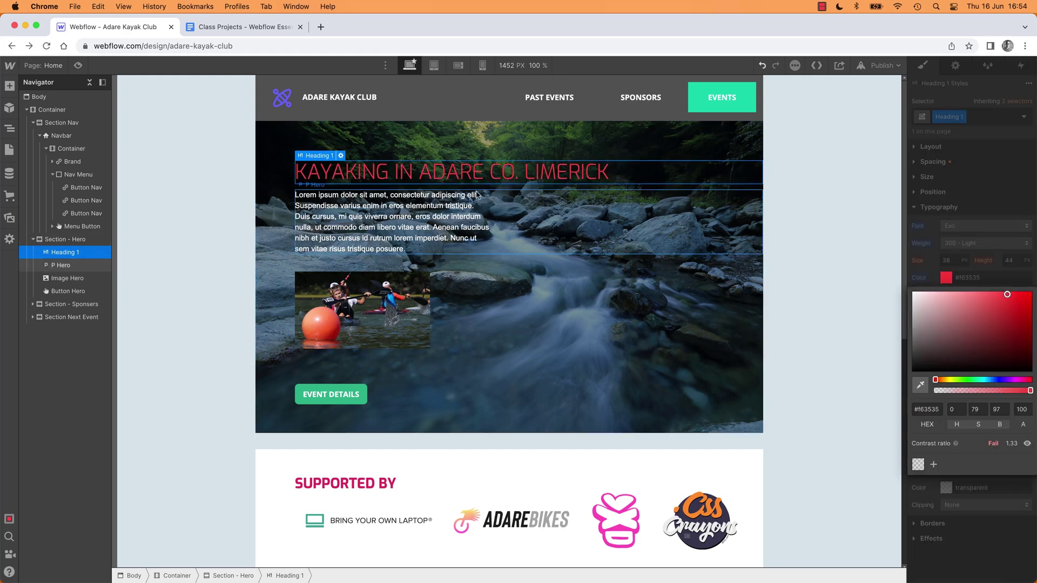
pyautogui.press('super+z')
pyautogui.click(799, 210)
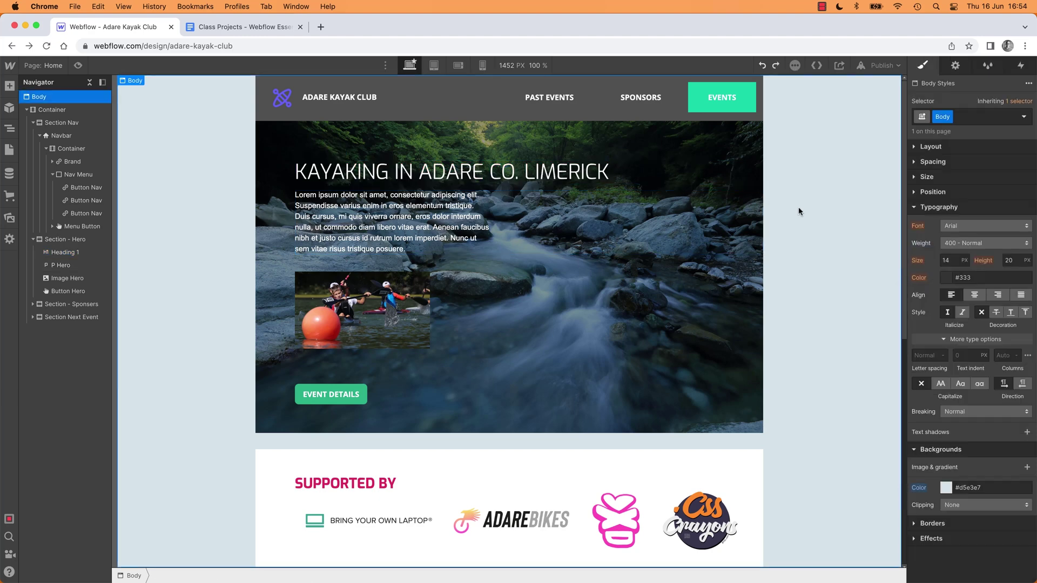
# Step: Edit Heading 1 and select just the word KAYAKING
pyautogui.click(522, 180)
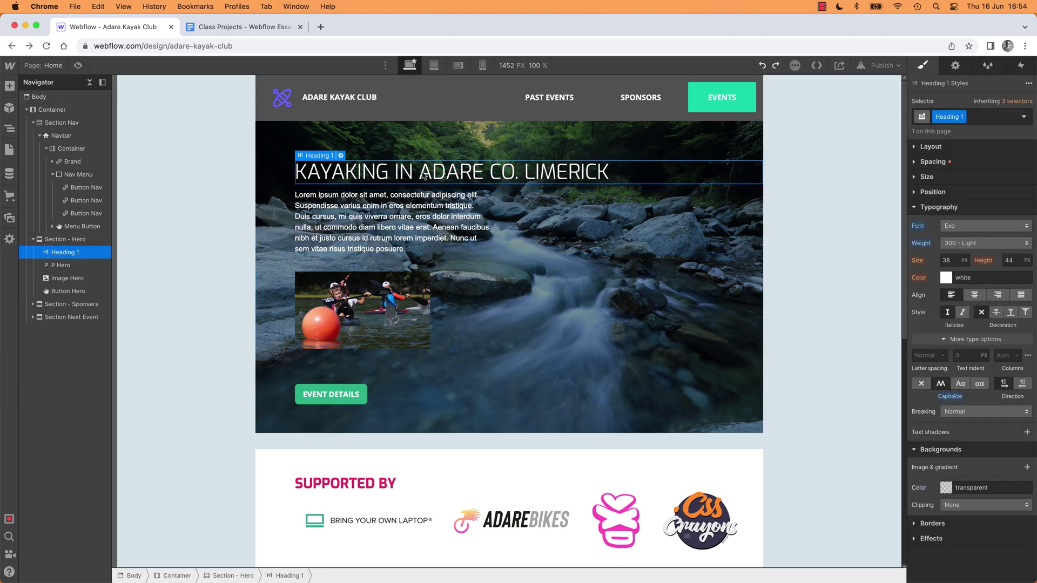
pyautogui.doubleClick(346, 172)
pyautogui.doubleClick(340, 170)
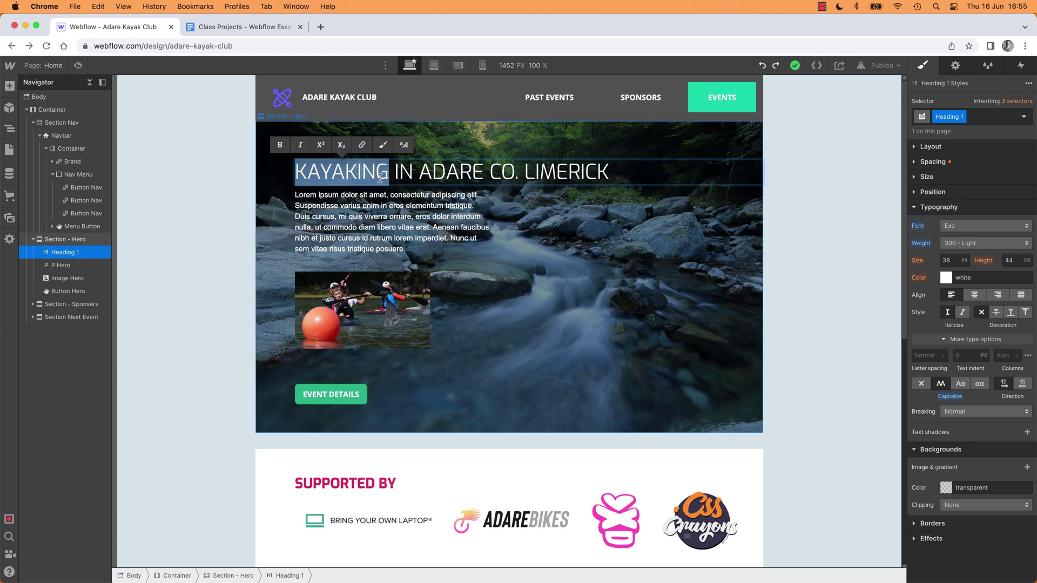
# Step: Wrap KAYAKING in a text span and give it a new Text Red class
pyautogui.click(382, 145)
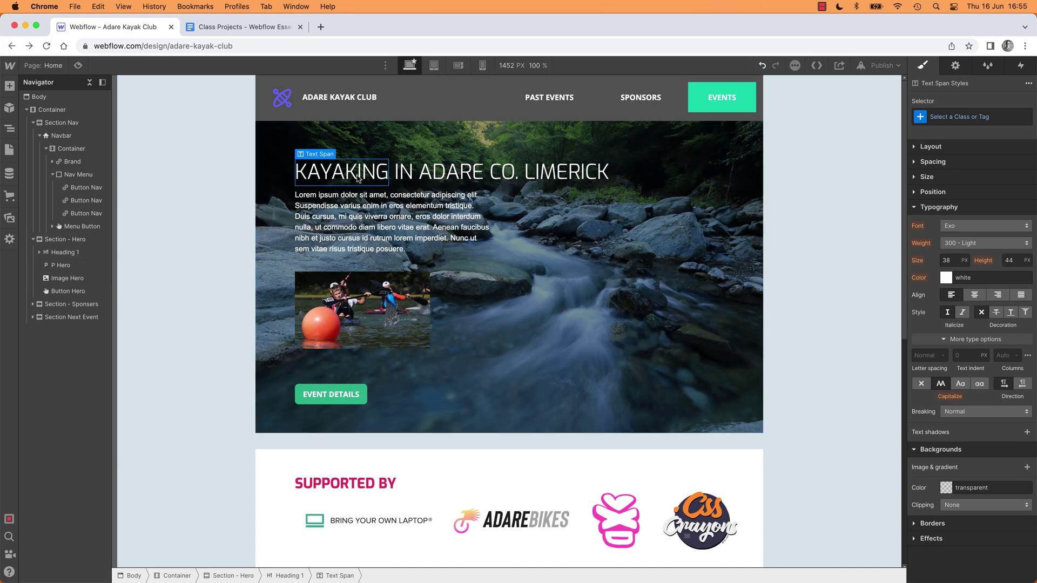
pyautogui.click(968, 113)
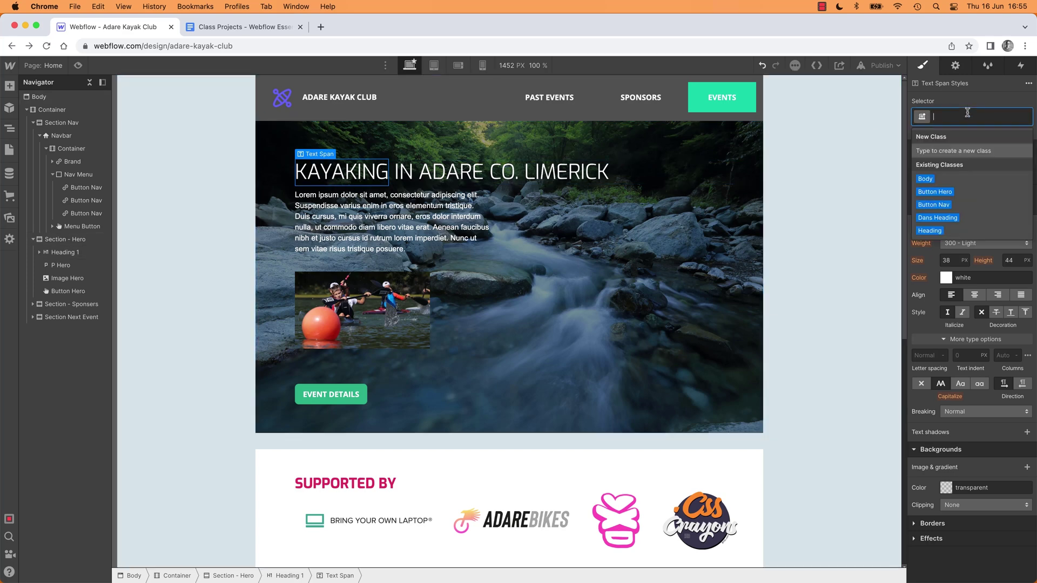
pyautogui.write('Re')
pyautogui.press('BackSpace')
pyautogui.press('BackSpace')
pyautogui.write('Text Red')
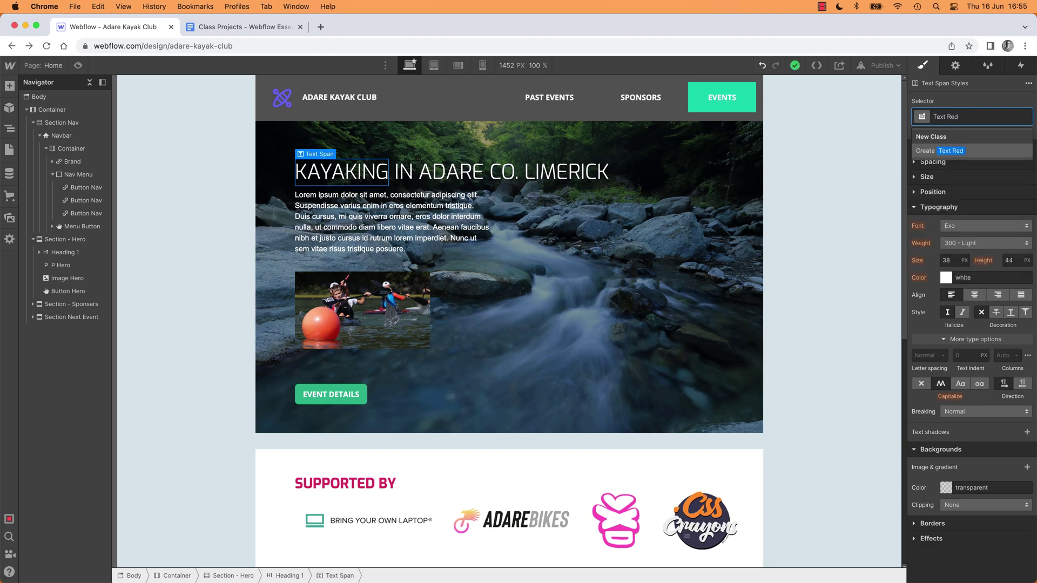
pyautogui.press('Return')
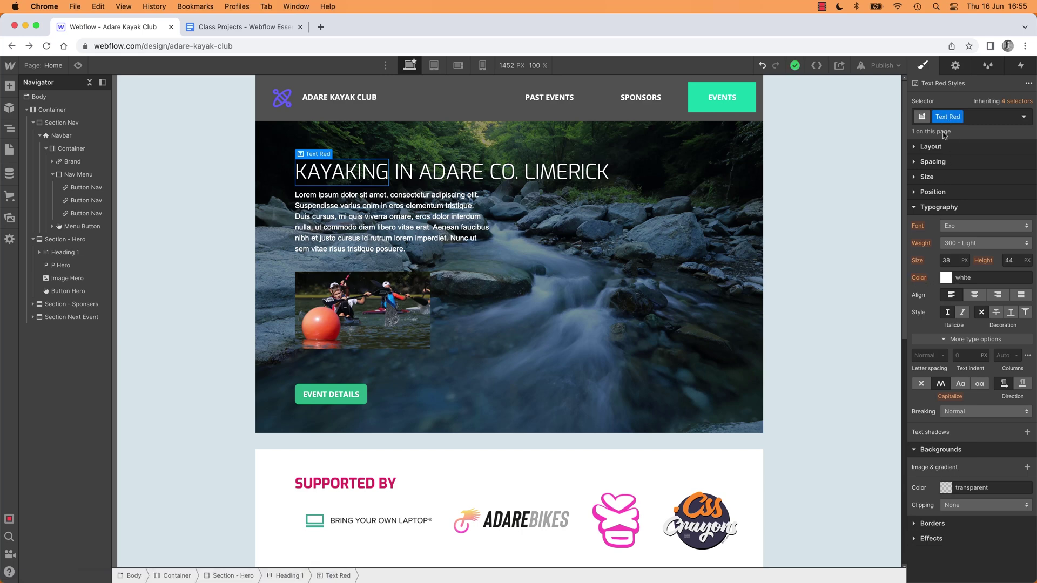
# Step: Colour Text Red with the SUPPORTED BY heading's pink (#e0285c)
pyautogui.click(946, 278)
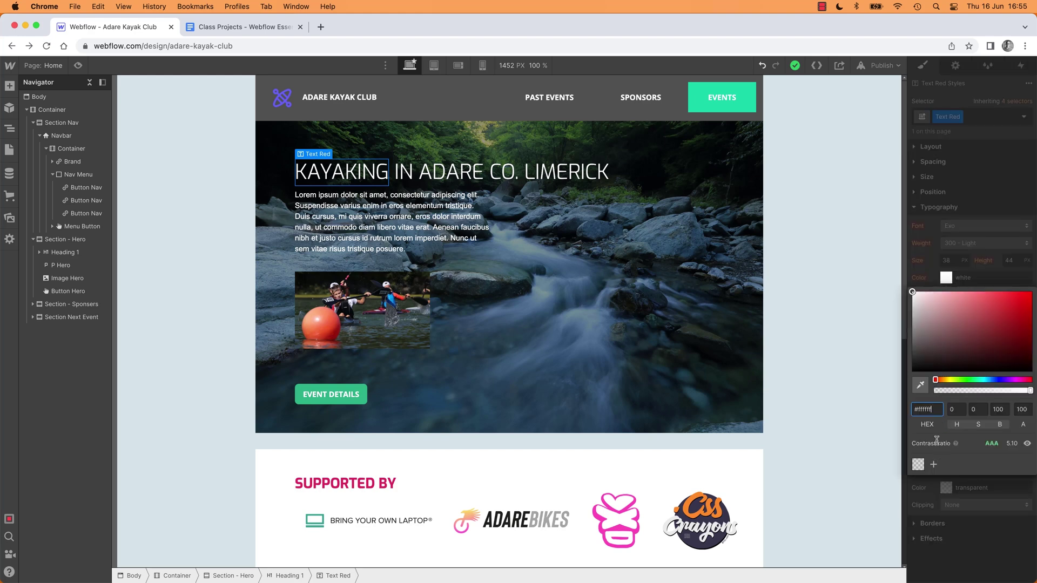
pyautogui.click(921, 386)
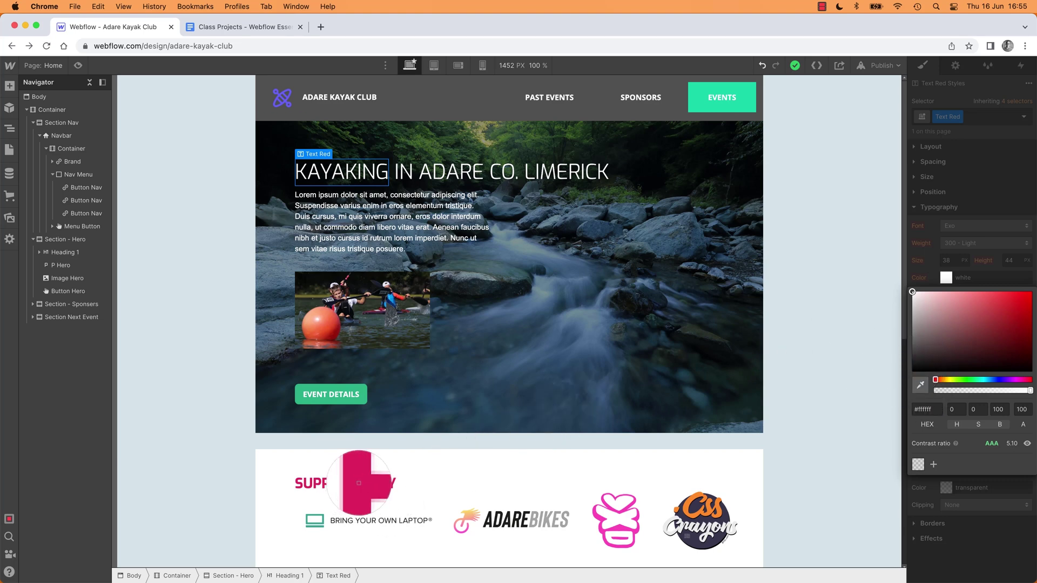
pyautogui.click(358, 483)
pyautogui.click(810, 254)
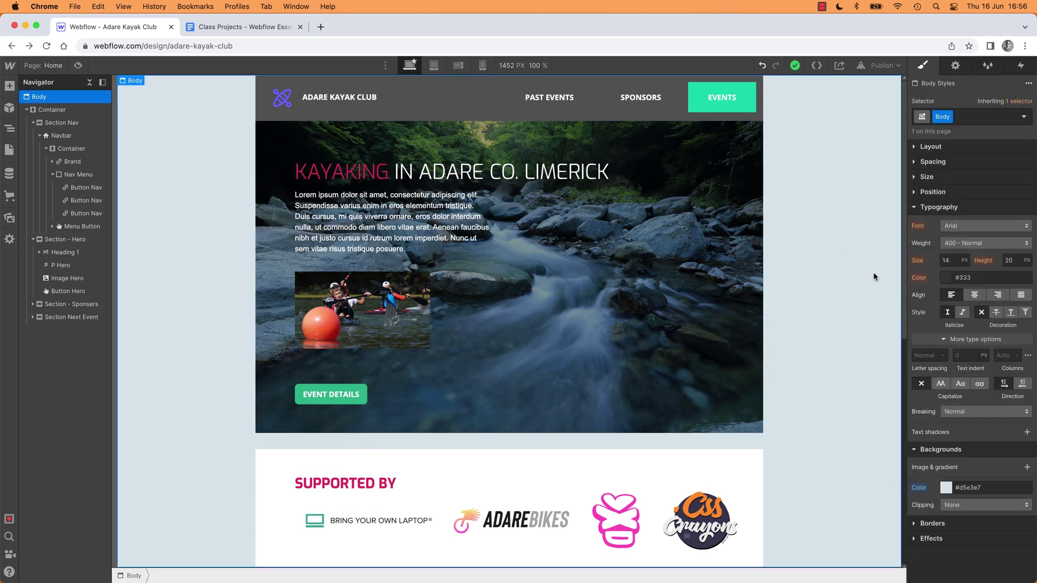
pyautogui.click(344, 180)
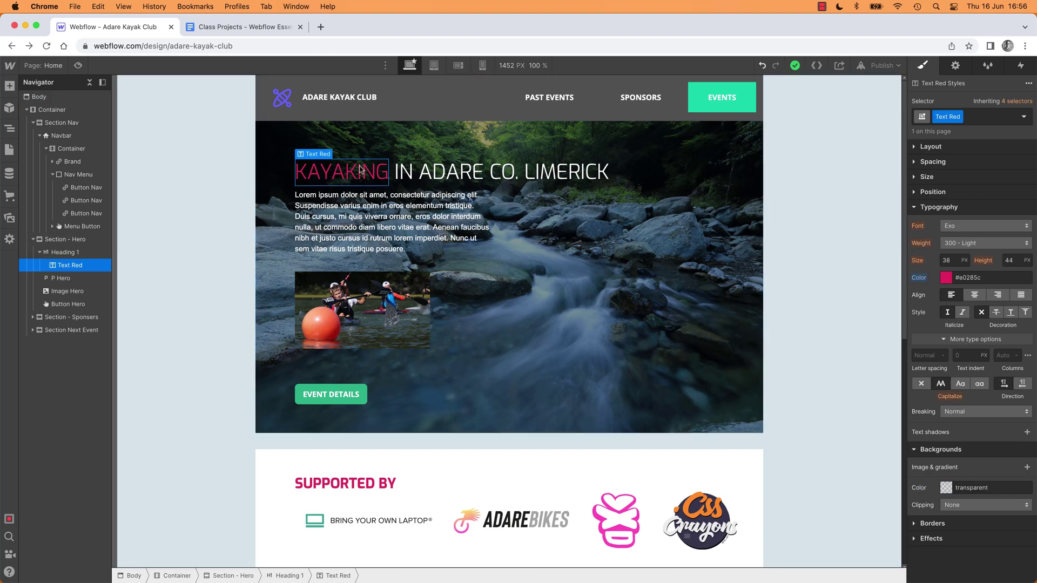
pyautogui.click(417, 181)
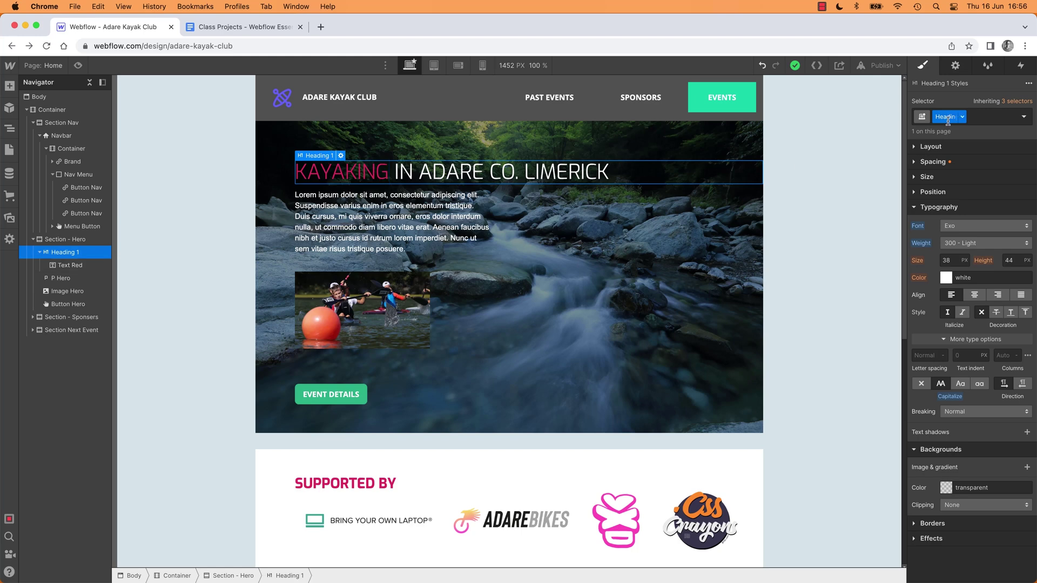
pyautogui.click(972, 228)
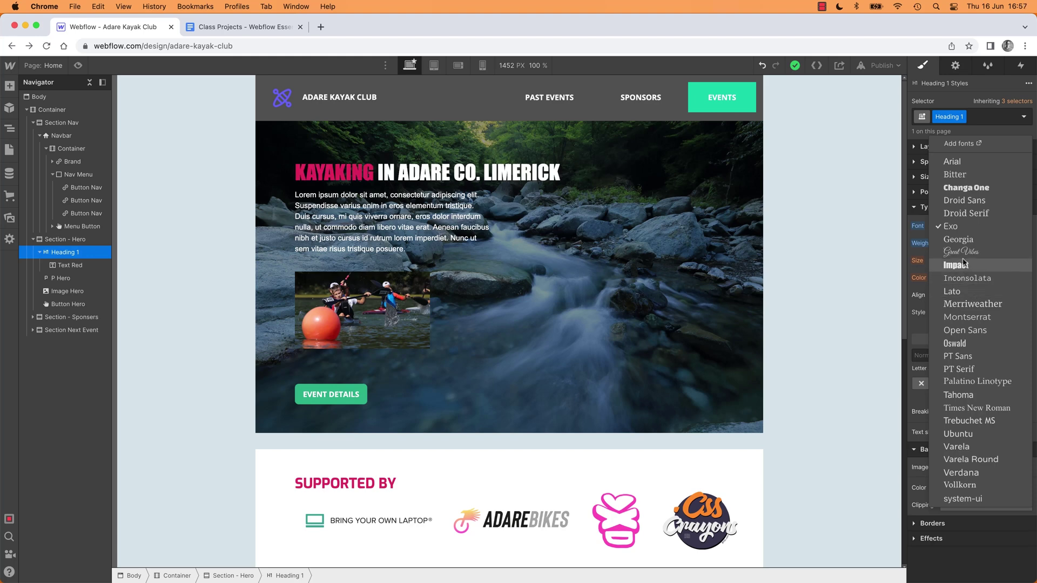
# Step: Scroll to the Next Event section and compare it with the Hi Fi.jpeg mockup
pyautogui.click(811, 204)
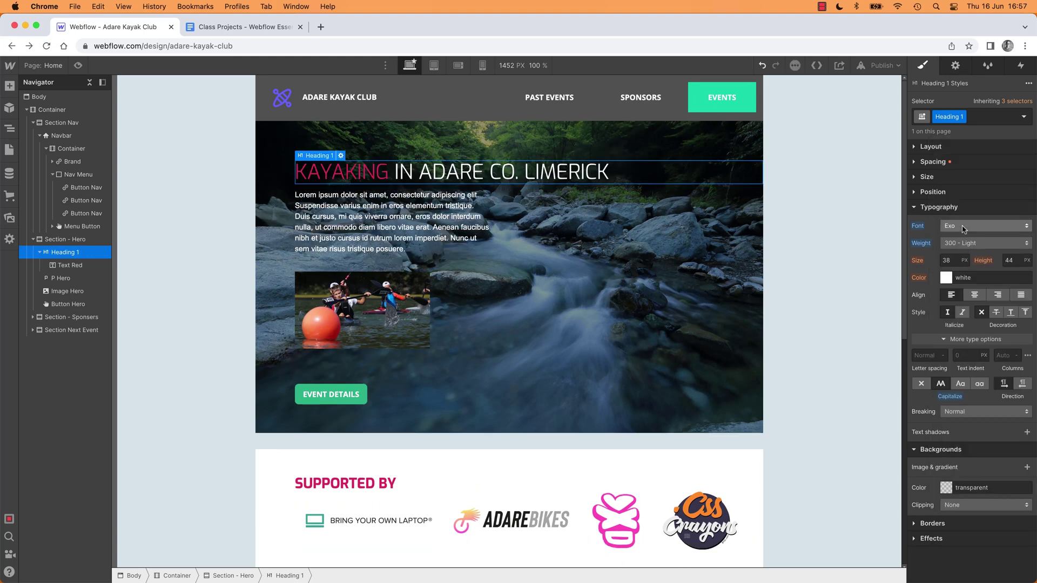
pyautogui.click(805, 210)
pyautogui.scroll(-1, 778, 224)
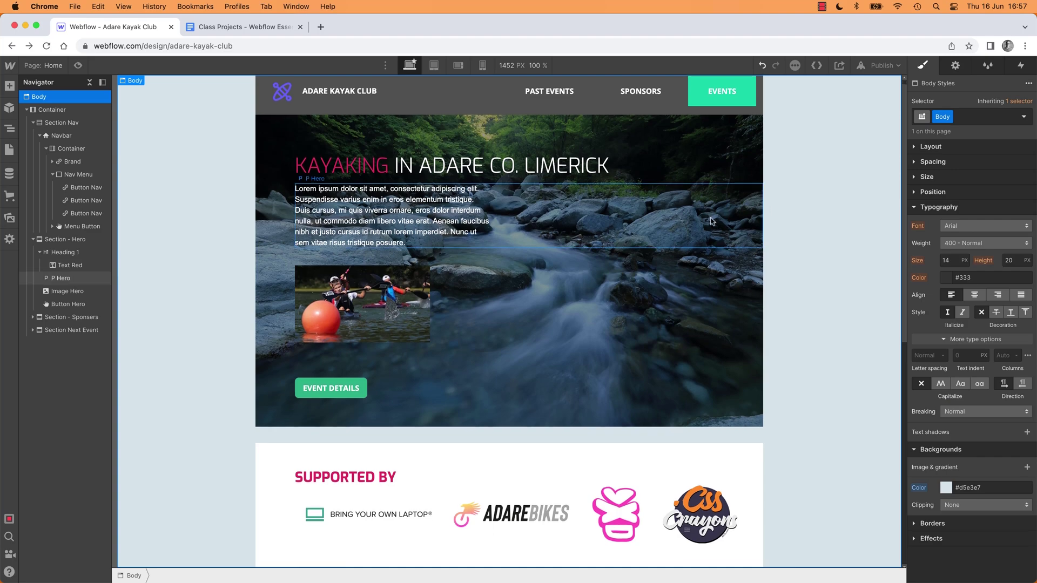
pyautogui.scroll(-10, 844, 237)
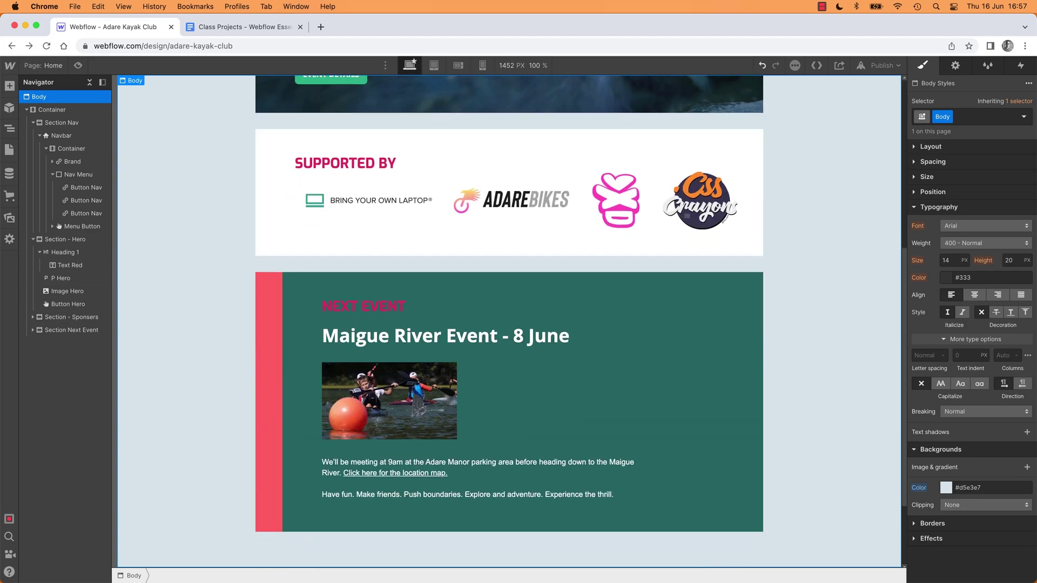
pyautogui.press('super+Tab')
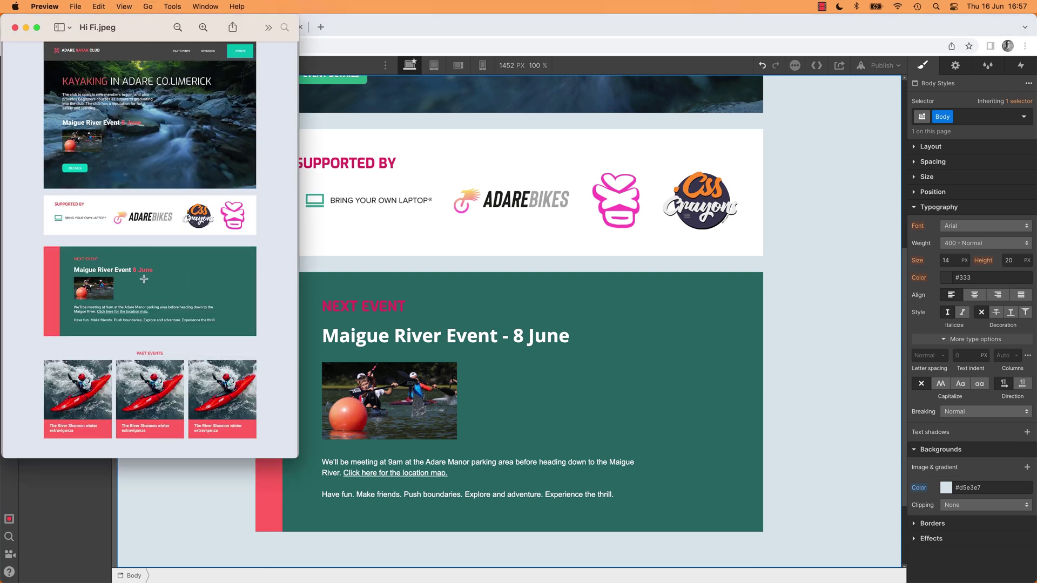
pyautogui.press('super+Tab')
# Step: Wrap '- 8 June' in the Maigue River Event heading in a span and give it the Text Red class (#e0285c)
pyautogui.doubleClick(513, 336)
pyautogui.moveTo(570, 336); pyautogui.dragTo(502, 338)
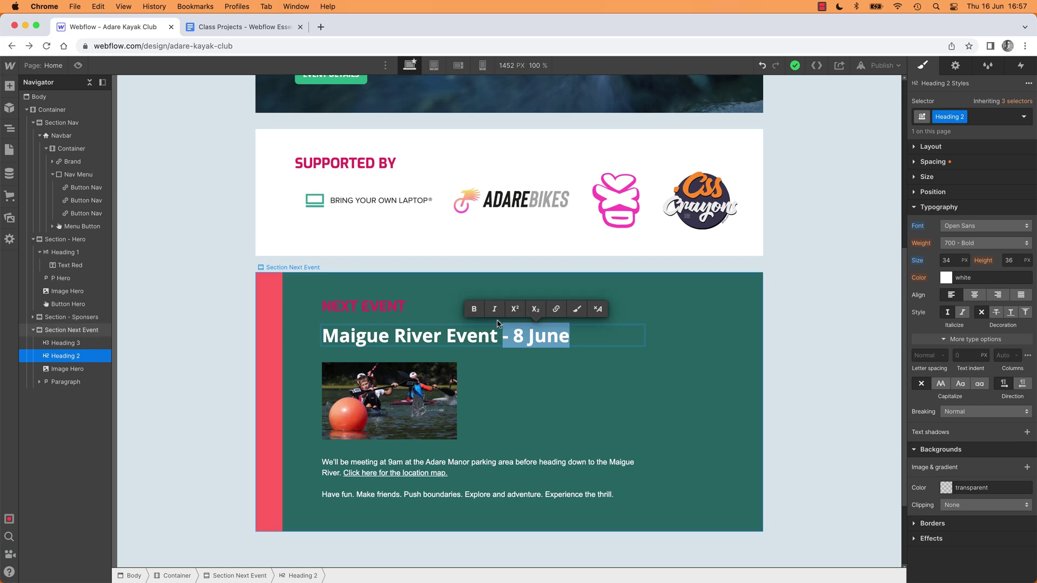
pyautogui.click(577, 308)
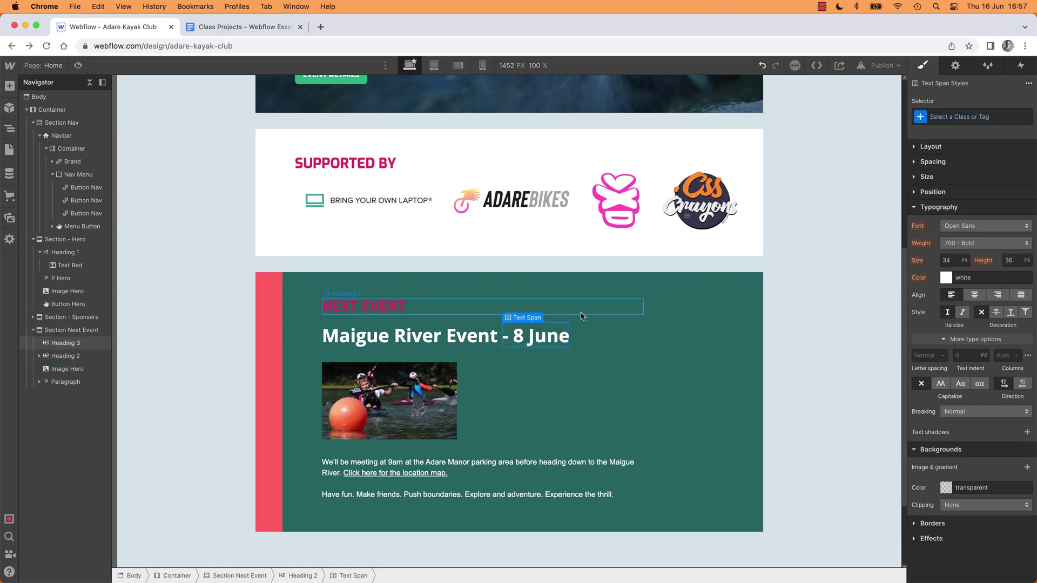
pyautogui.click(971, 116)
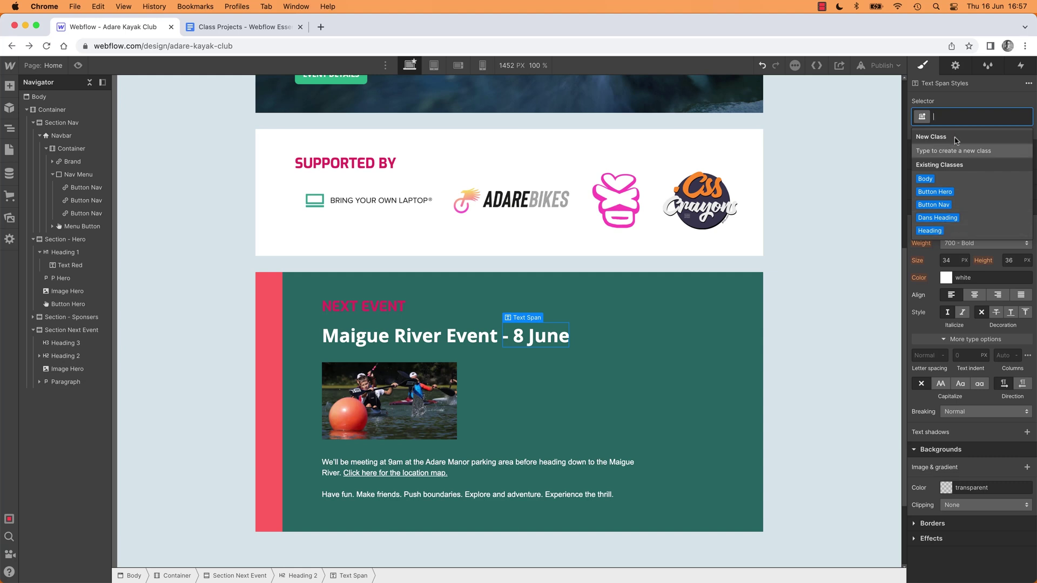
pyautogui.write('Text Red')
pyautogui.press('Return')
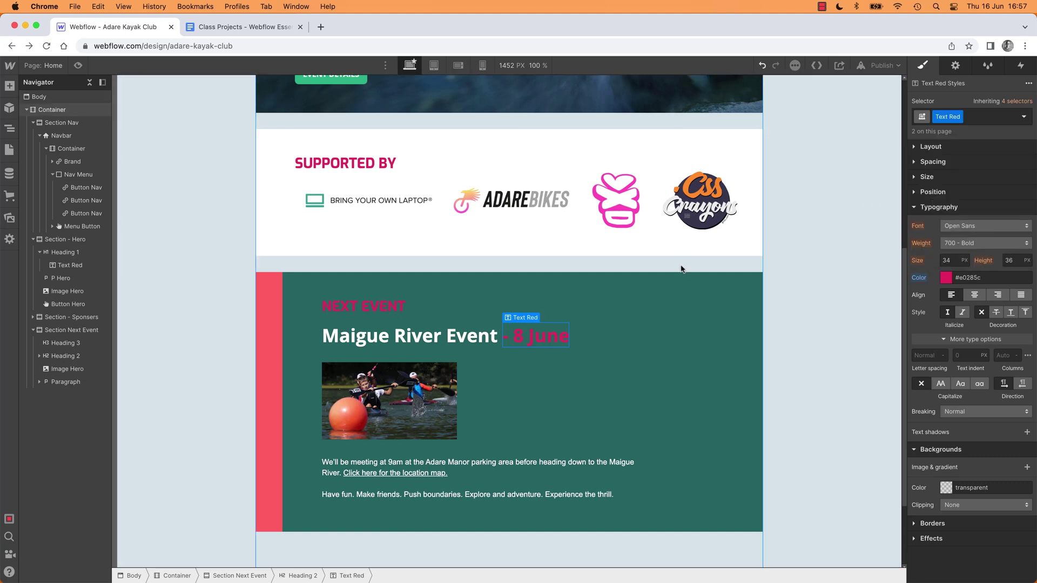
pyautogui.click(683, 275)
pyautogui.click(786, 305)
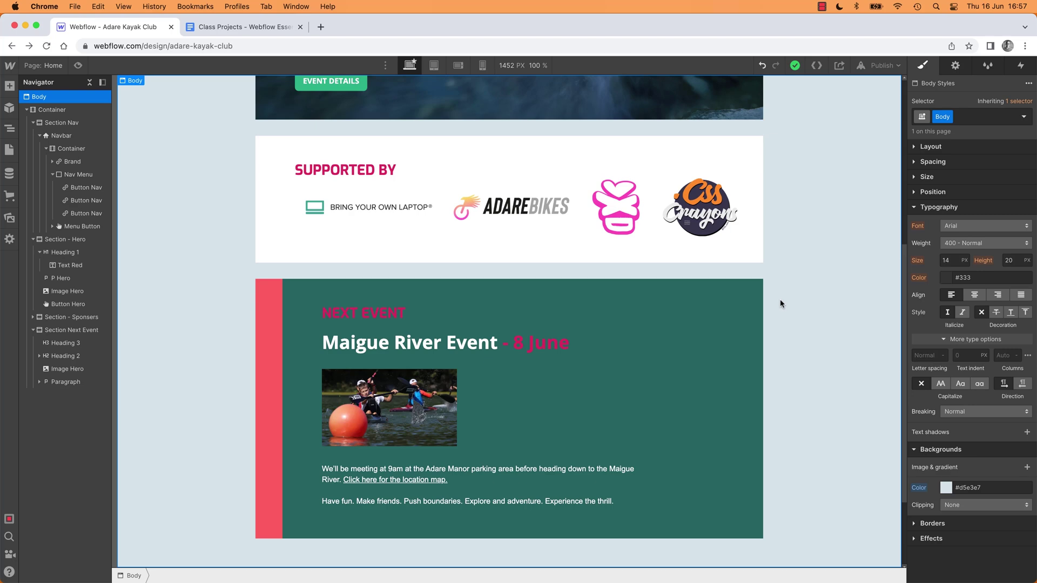
pyautogui.scroll(6, 780, 304)
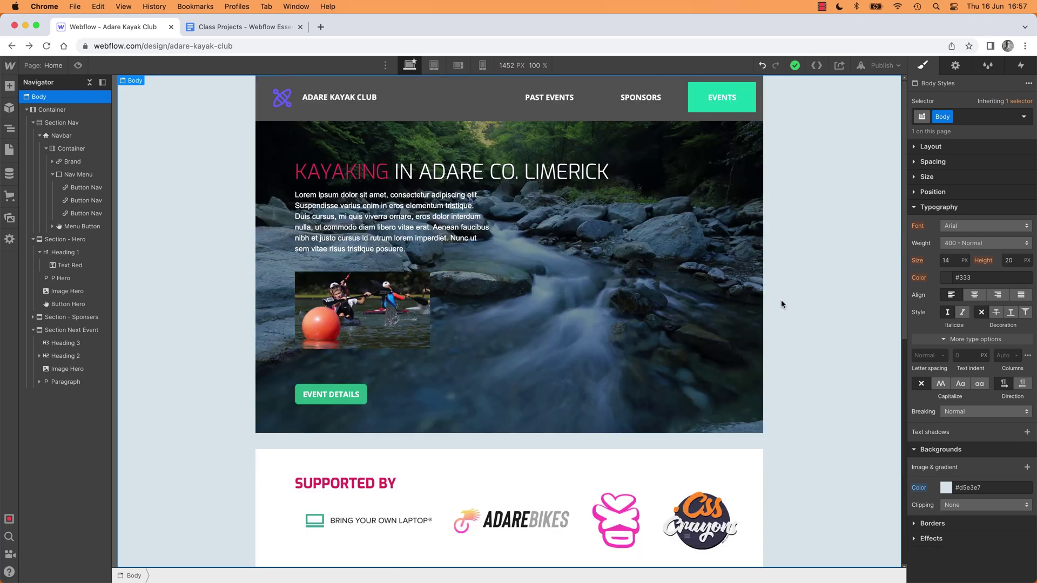